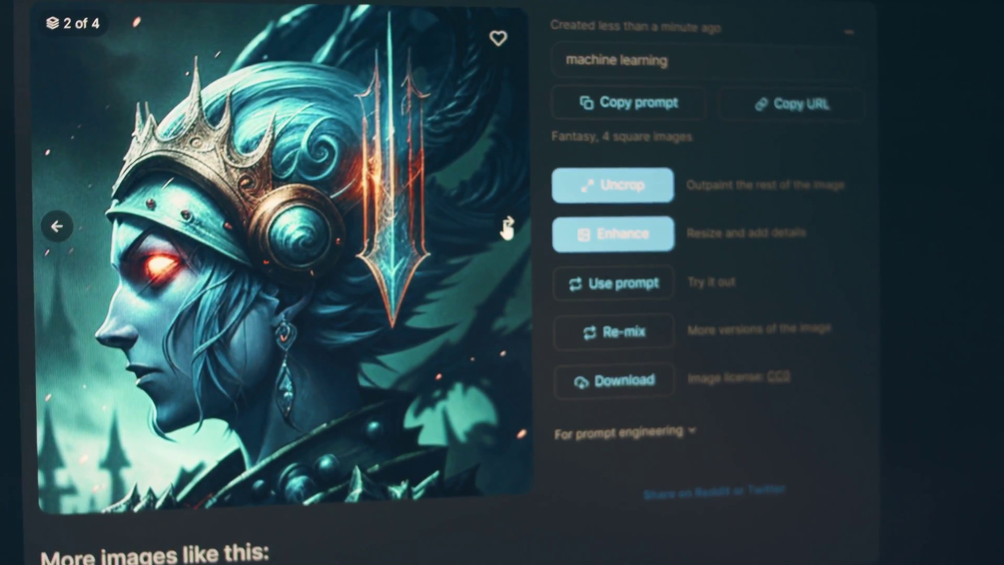
# Browse through the four generated fantasy images for the "machine learning" prompt
pyautogui.click(506, 226)
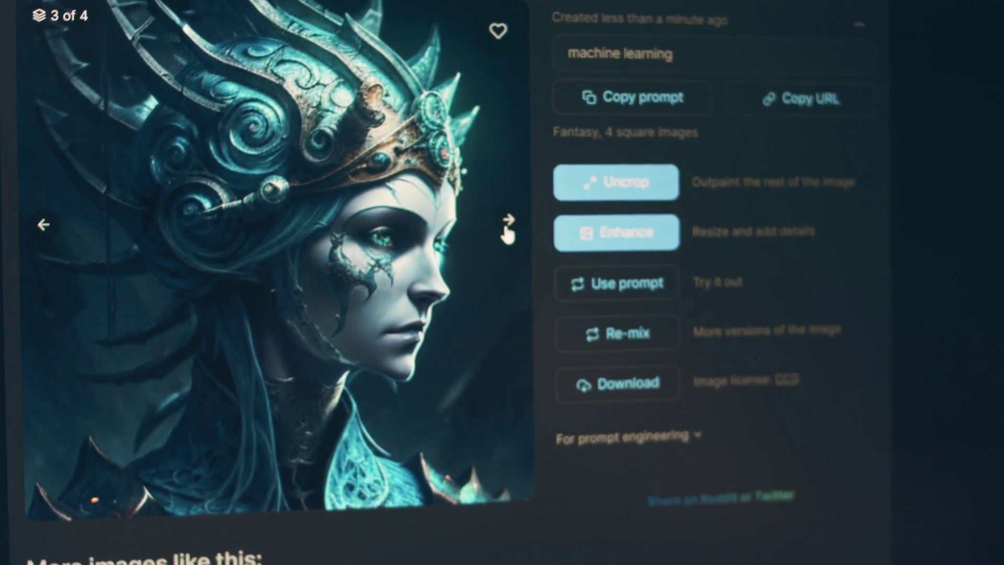
pyautogui.click(506, 226)
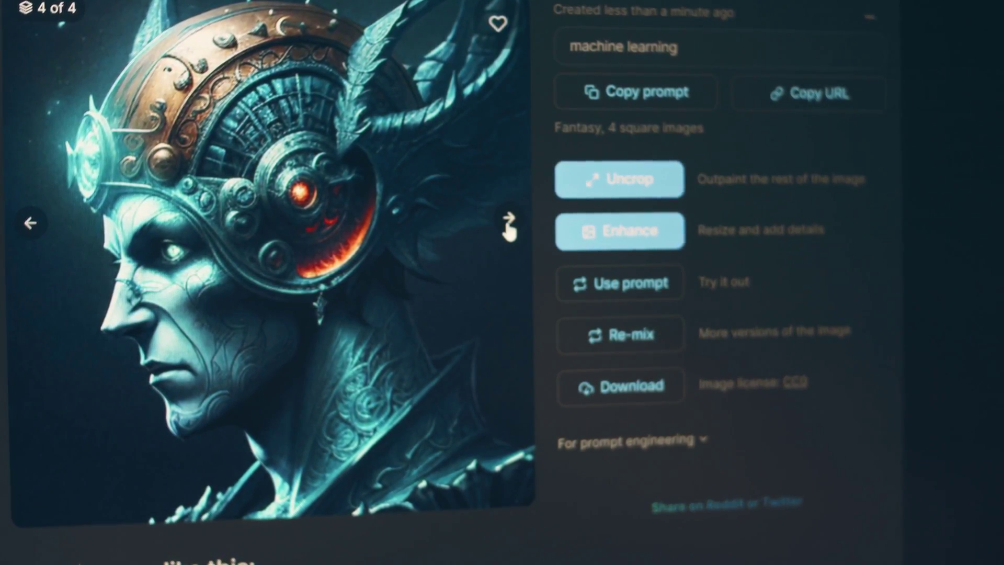
pyautogui.click(506, 230)
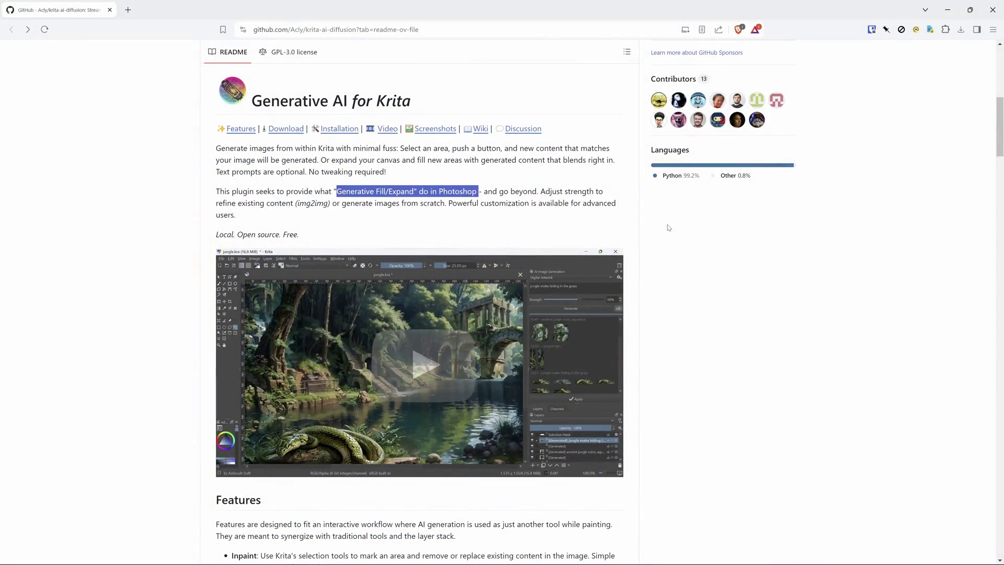
# Read the Generative AI for Krita README, examining the features, hardware support, installation instructions and optional server setup
pyautogui.click(578, 231)
pyautogui.scroll(-1, 534, 318)
pyautogui.scroll(-5, 534, 319)
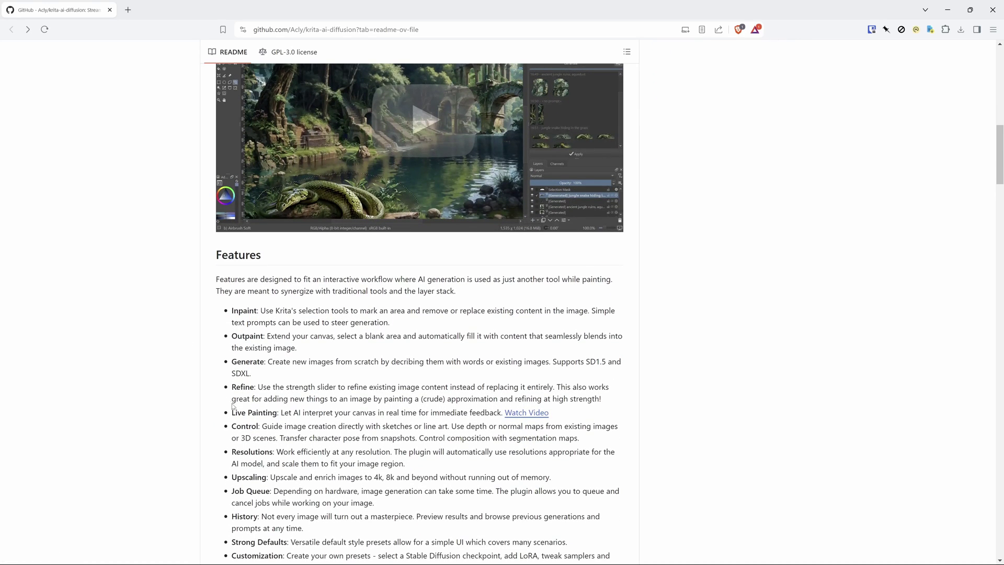
pyautogui.scroll(-8, 289, 429)
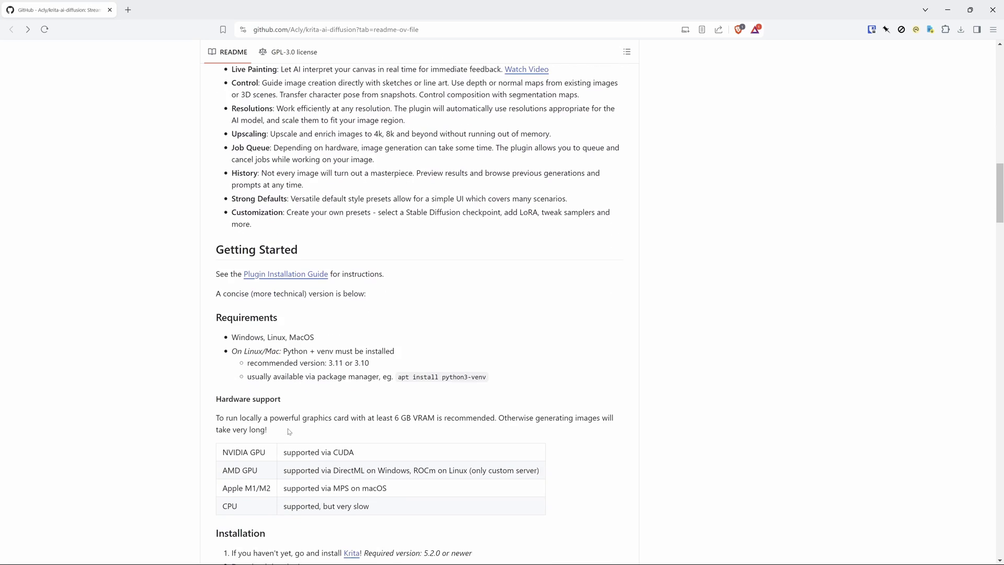
pyautogui.scroll(-3, 288, 432)
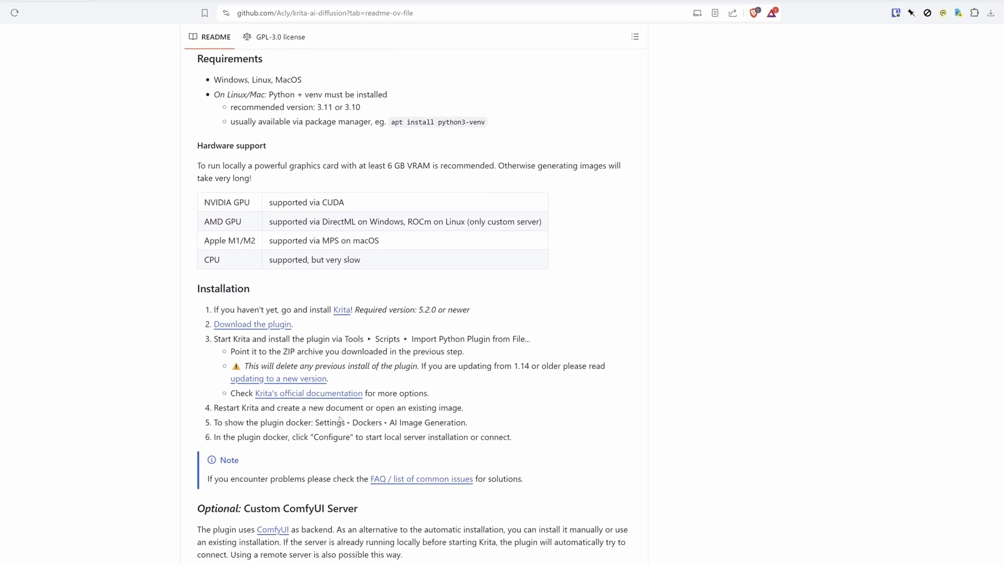
pyautogui.scroll(-3, 372, 440)
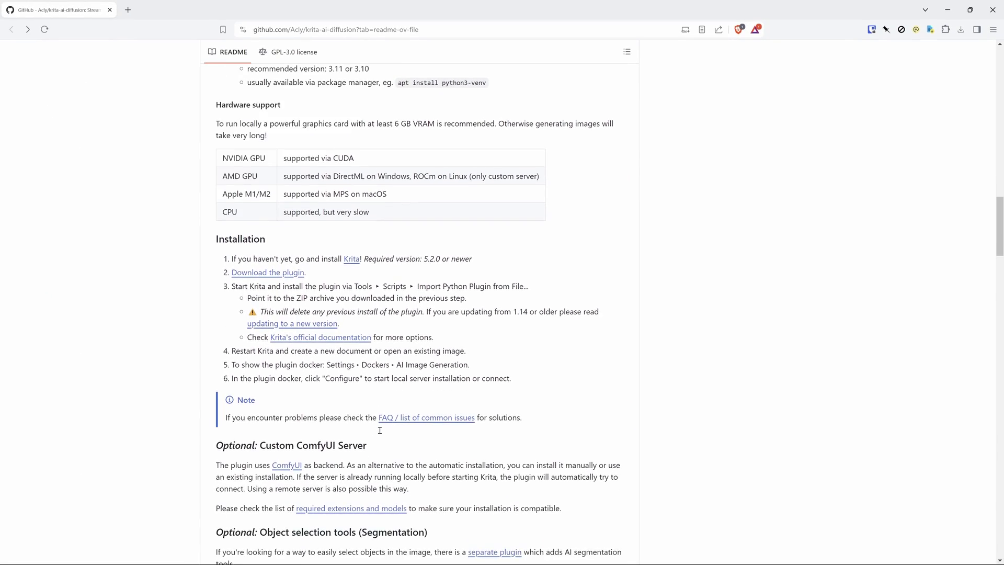
pyautogui.scroll(-6, 379, 430)
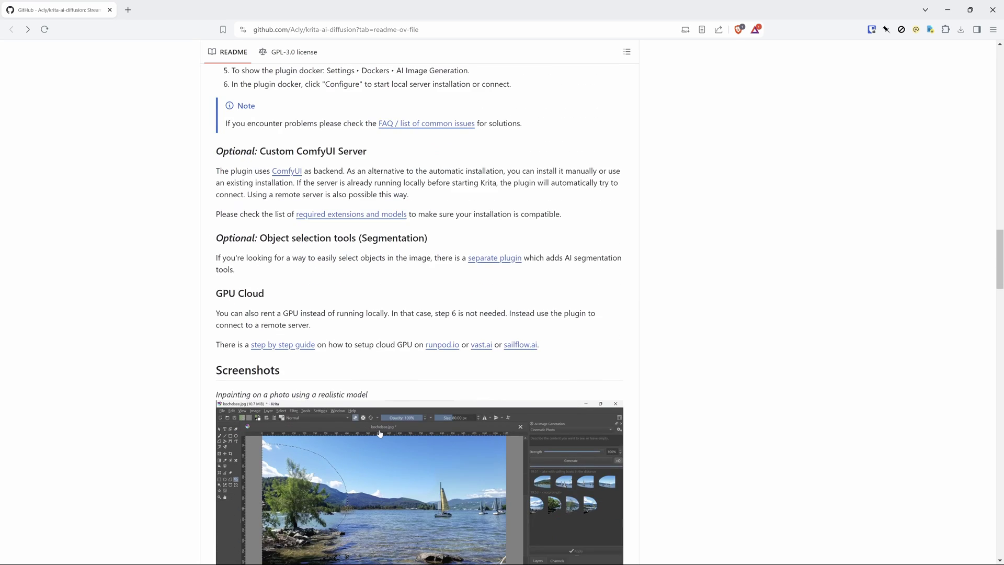
pyautogui.scroll(-15, 379, 434)
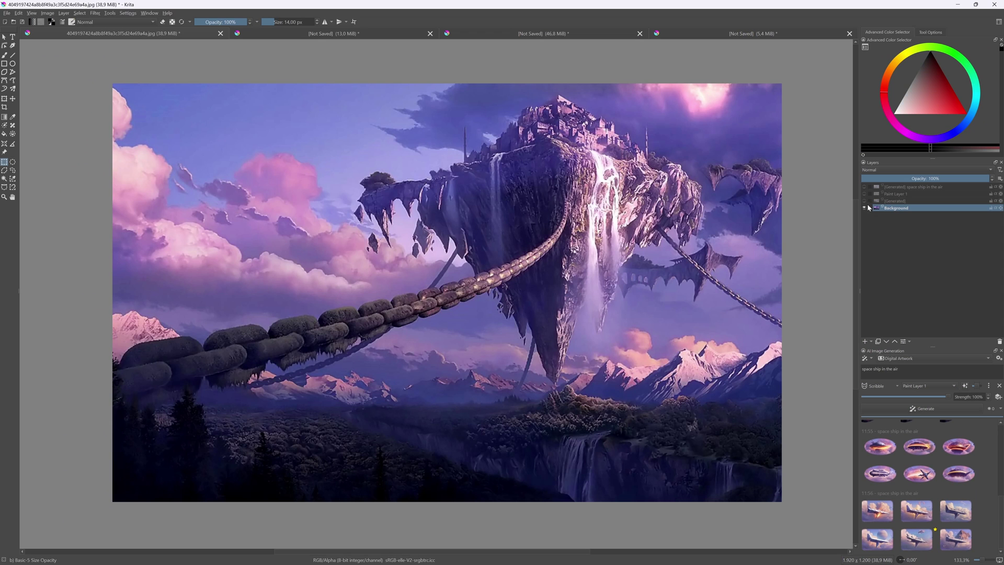
# Switch to Krita and show the three hidden layers above the Background layer
pyautogui.click(865, 200)
pyautogui.click(865, 193)
pyautogui.click(865, 187)
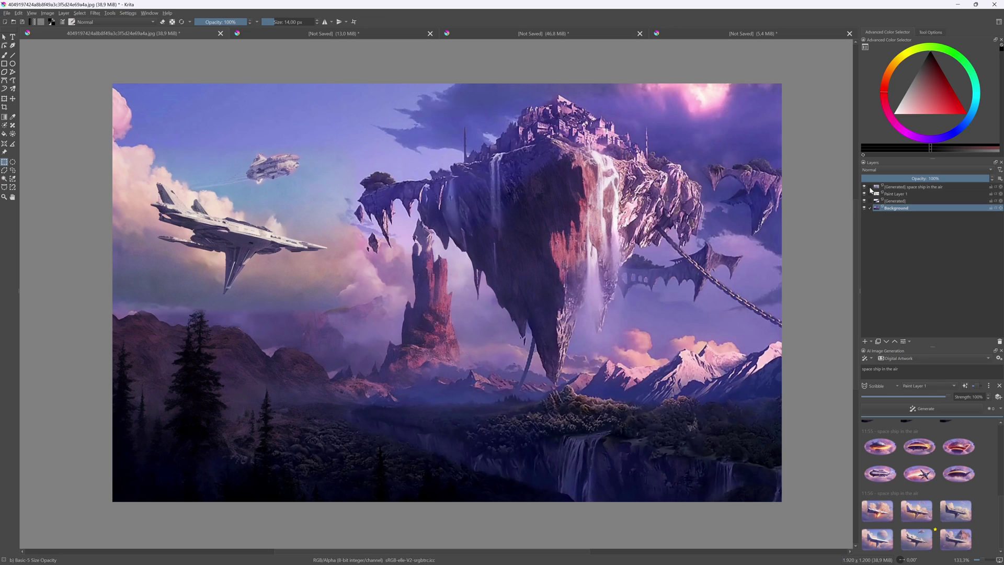
# Copy the Background layer and create a new 1920 by 1200 px document from the clipboard
pyautogui.rightClick(909, 208)
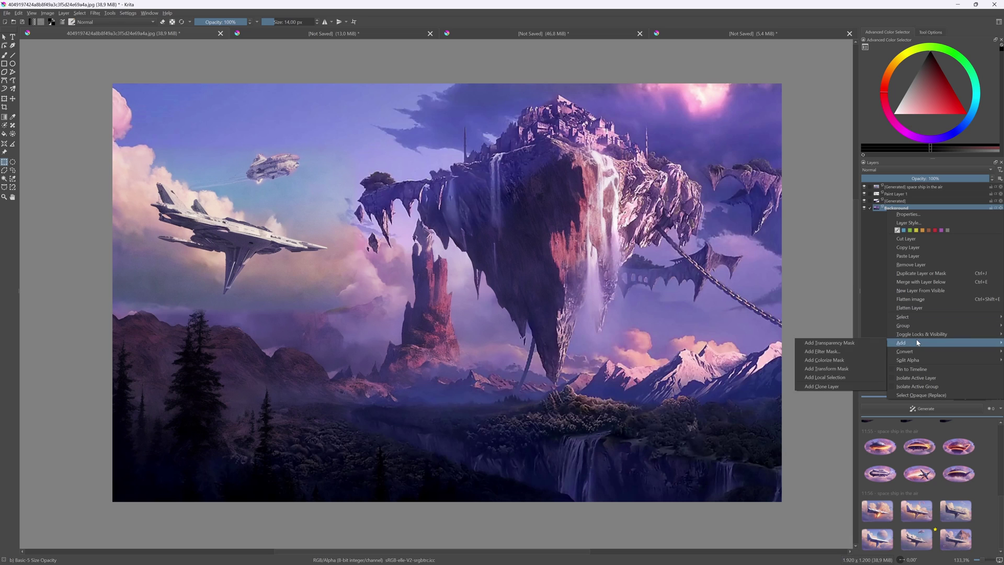
pyautogui.click(914, 248)
pyautogui.click(7, 13)
pyautogui.click(21, 21)
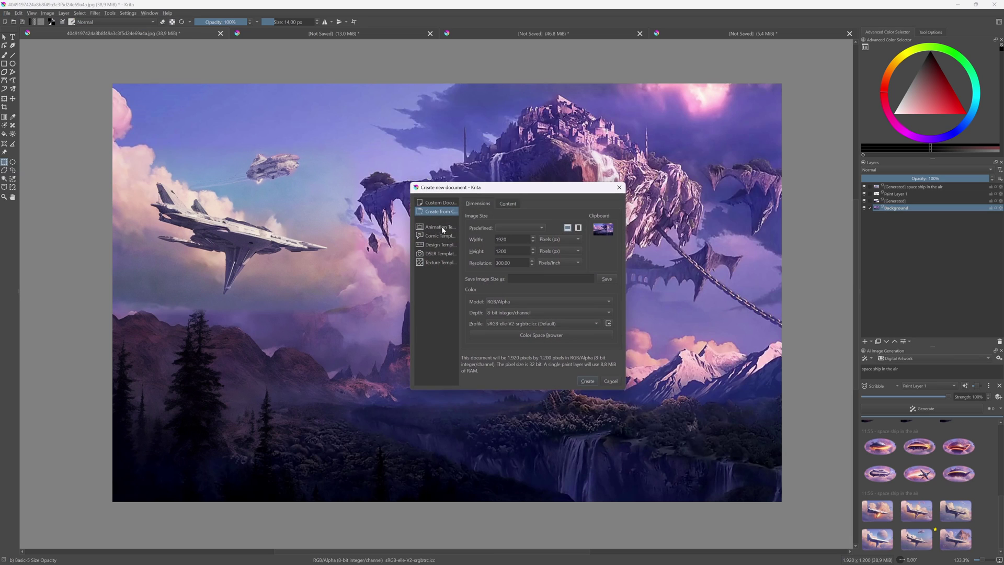
pyautogui.click(589, 382)
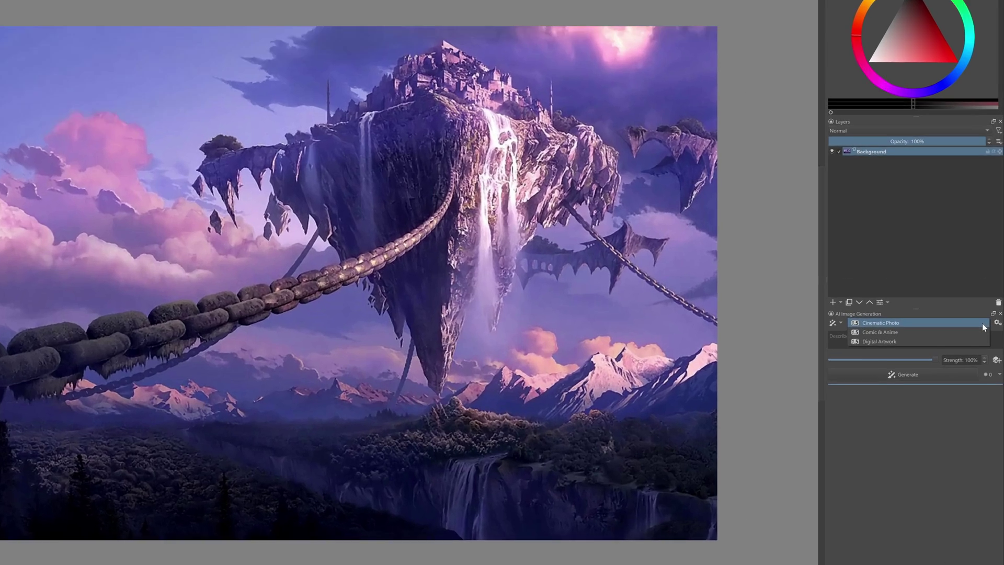
# Set the AI generation style to Digital Artwork and draw a freehand selection around the large chain in the foreground
pyautogui.click(982, 326)
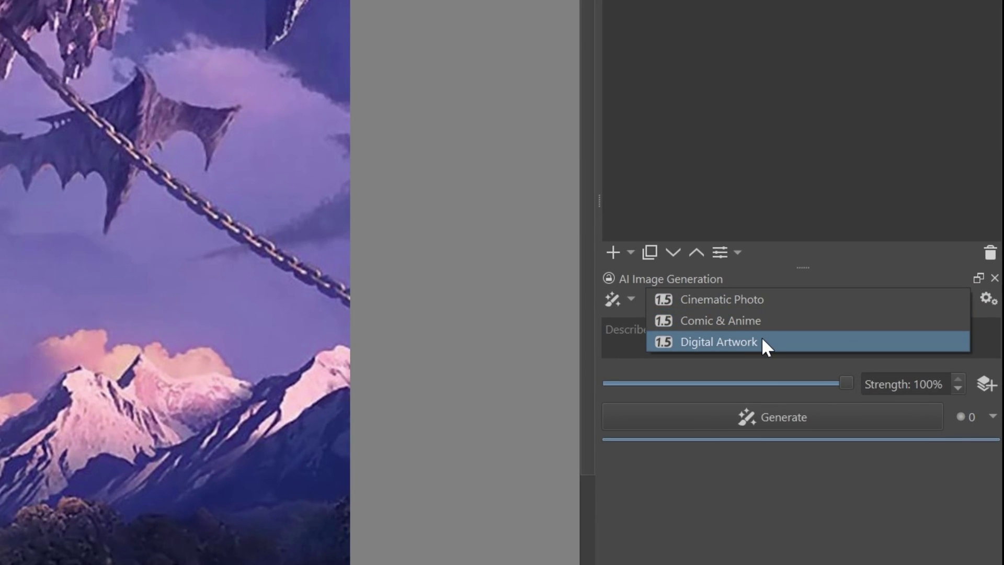
pyautogui.click(764, 346)
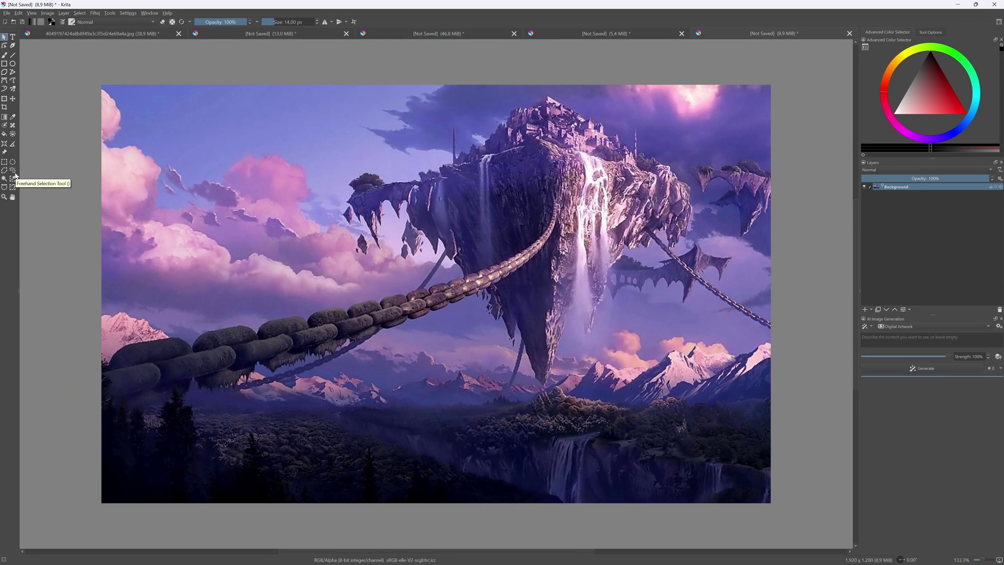
pyautogui.click(13, 171)
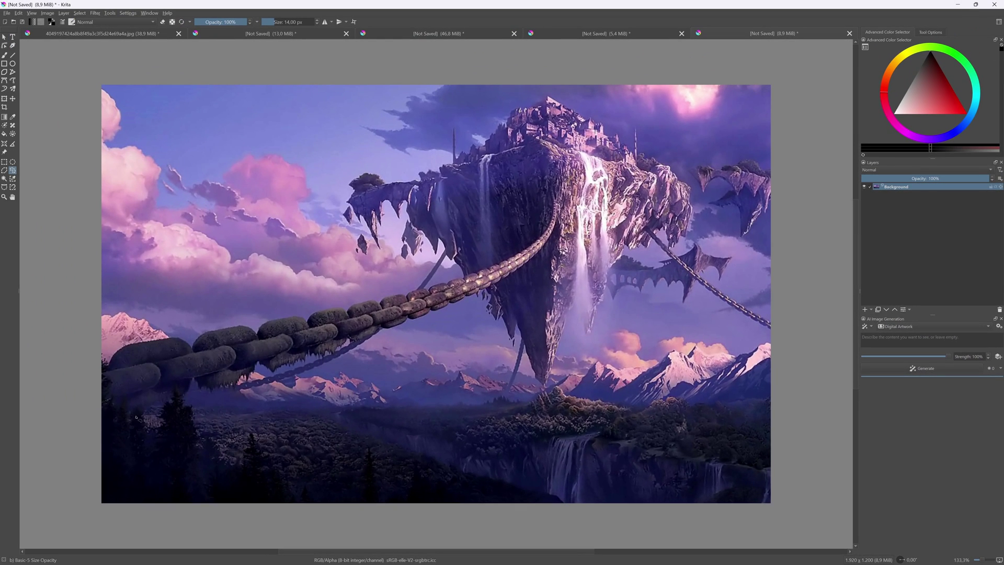
pyautogui.moveTo(115, 418)
pyautogui.mouseDown()
pyautogui.moveTo(256, 406)
pyautogui.moveTo(527, 285)
pyautogui.moveTo(553, 265)
pyautogui.moveTo(493, 254)
pyautogui.moveTo(281, 307)
pyautogui.mouseUp()
pyautogui.moveTo(92, 416); pyautogui.dragTo(94, 417)
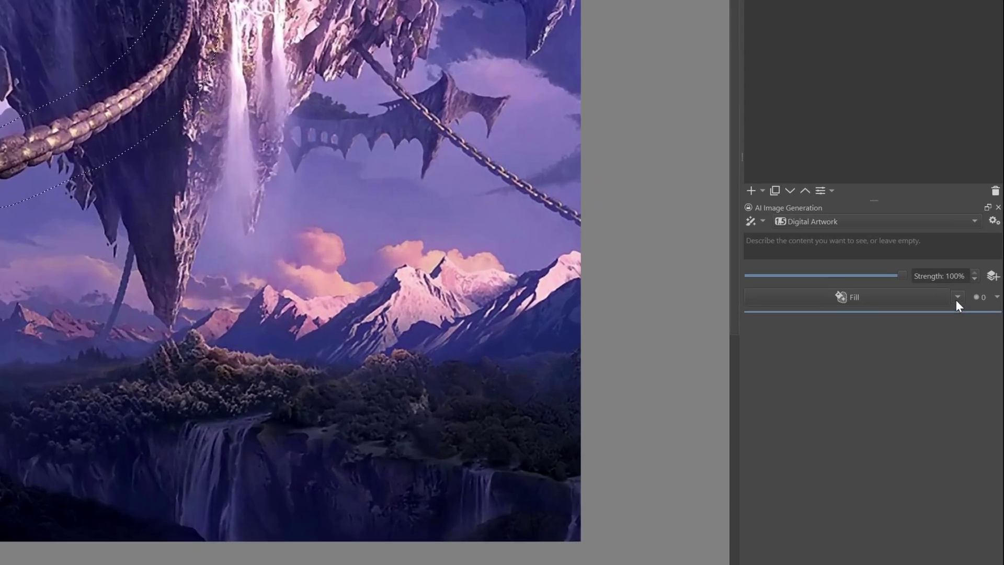
# Generate replacements for the selected chain with Remove Content, compare the two results and apply the one with the rock spires
pyautogui.click(979, 367)
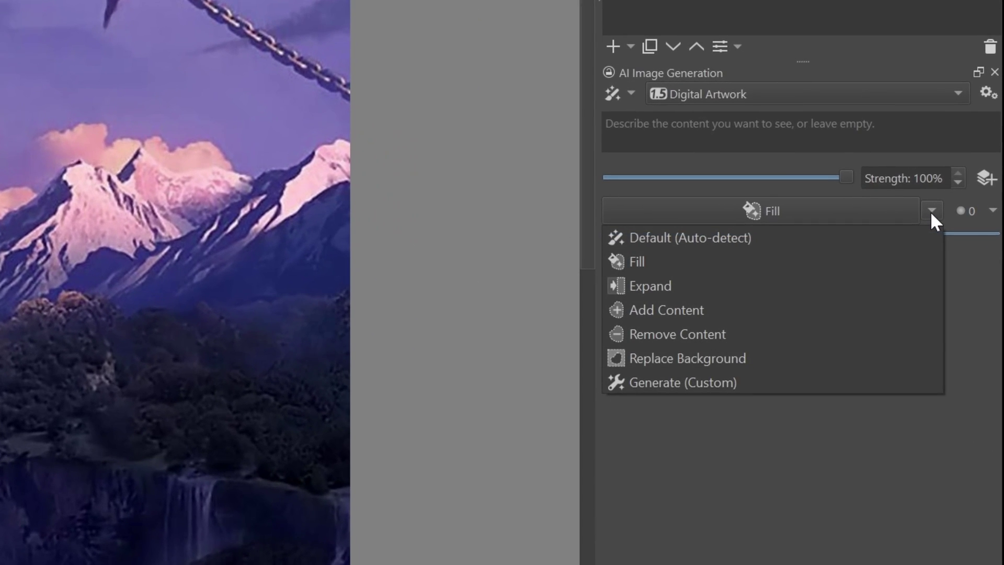
pyautogui.click(796, 334)
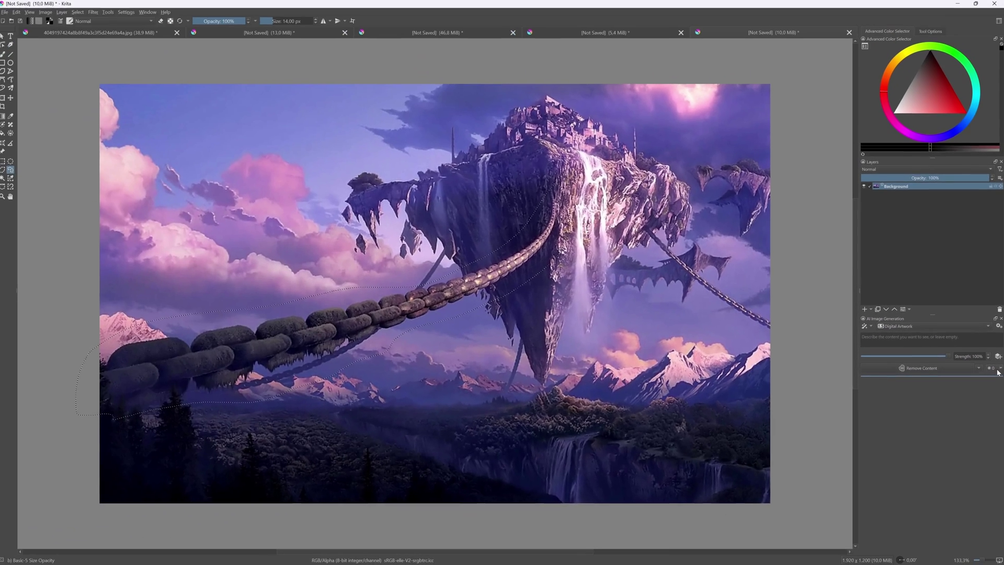
pyautogui.click(924, 370)
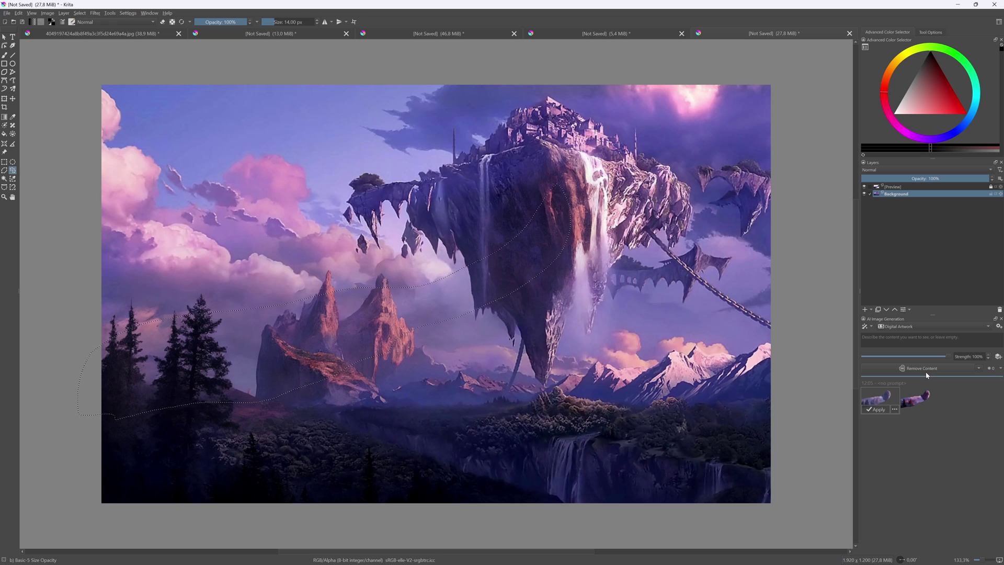
pyautogui.click(920, 404)
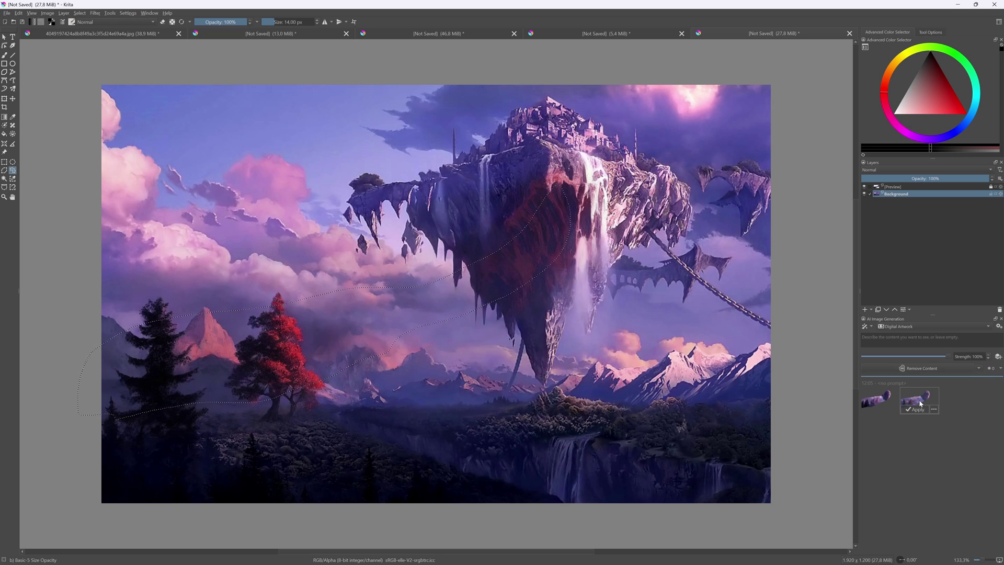
pyautogui.click(873, 403)
pyautogui.click(877, 409)
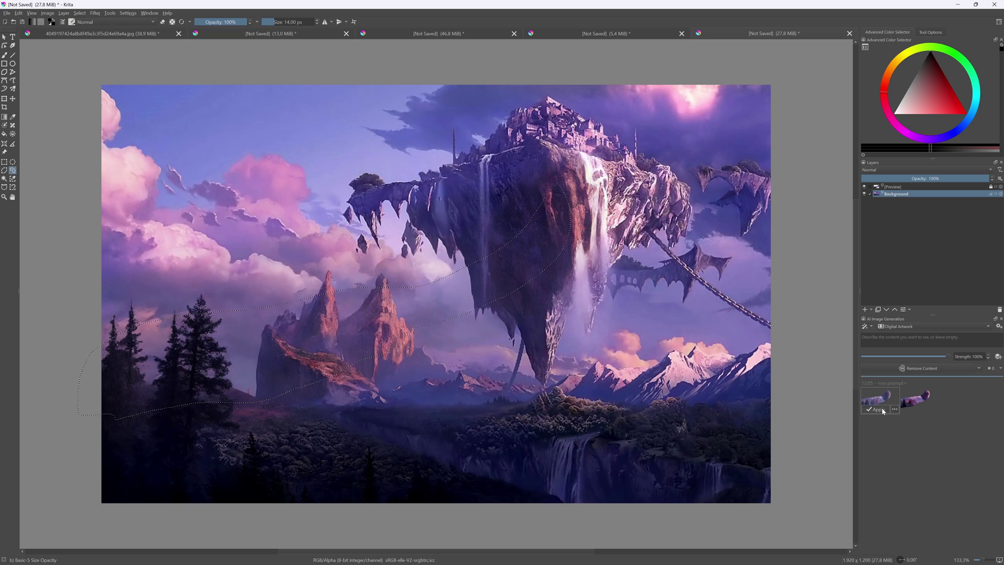
# Enter the prompt "space ship in the air" for the selected sky area and set the generation mode to Fill
pyautogui.click(934, 343)
pyautogui.write('space ship in the air')
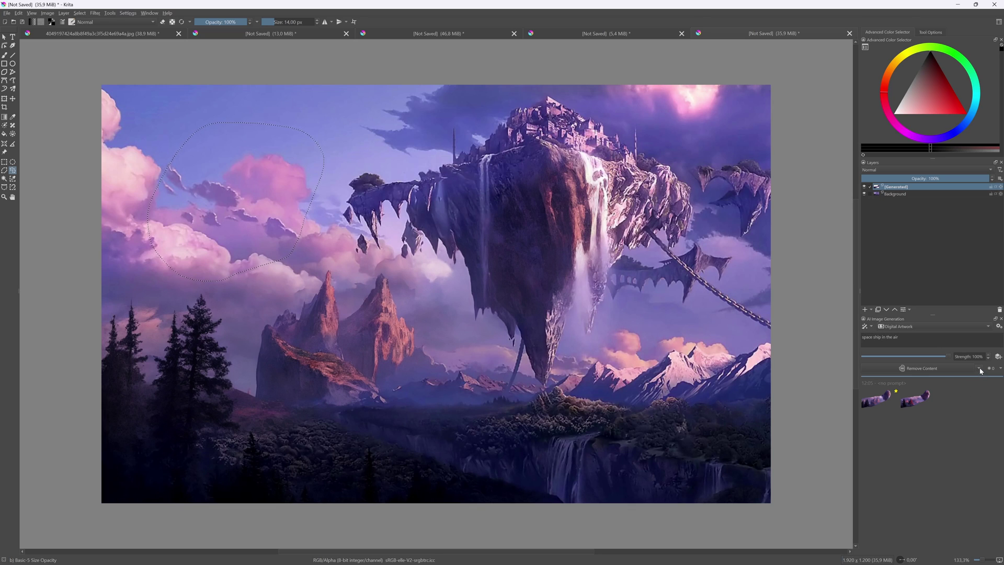
pyautogui.click(980, 368)
pyautogui.click(873, 386)
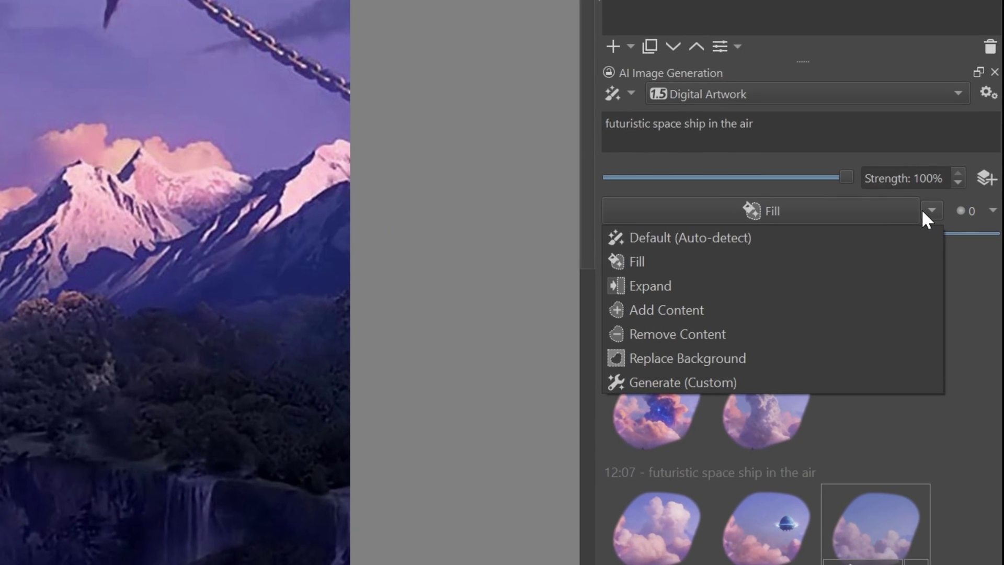
# Generate "futuristic space ship in the air" in the selected sky with Add Content and preview the resulting variants
pyautogui.click(689, 309)
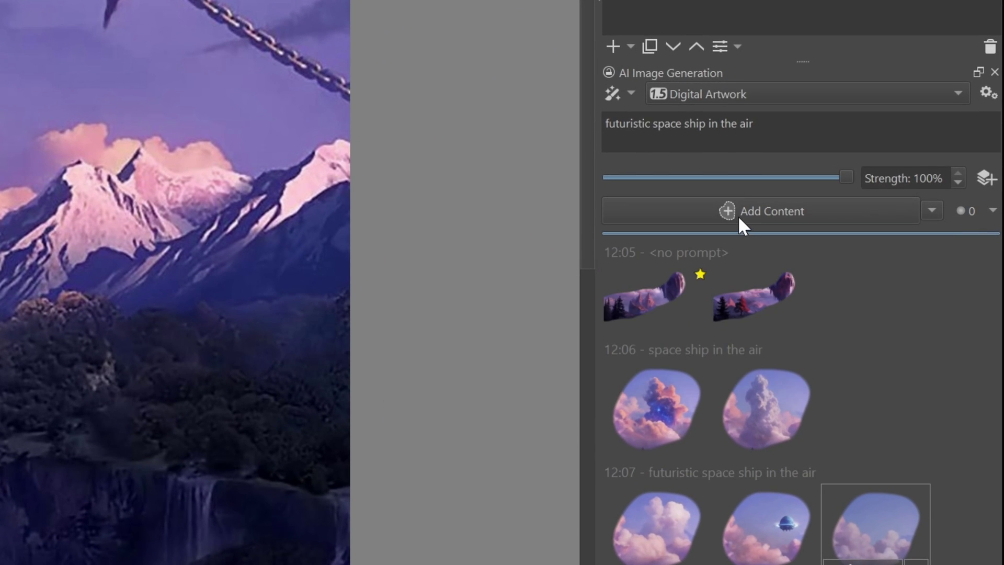
pyautogui.click(743, 215)
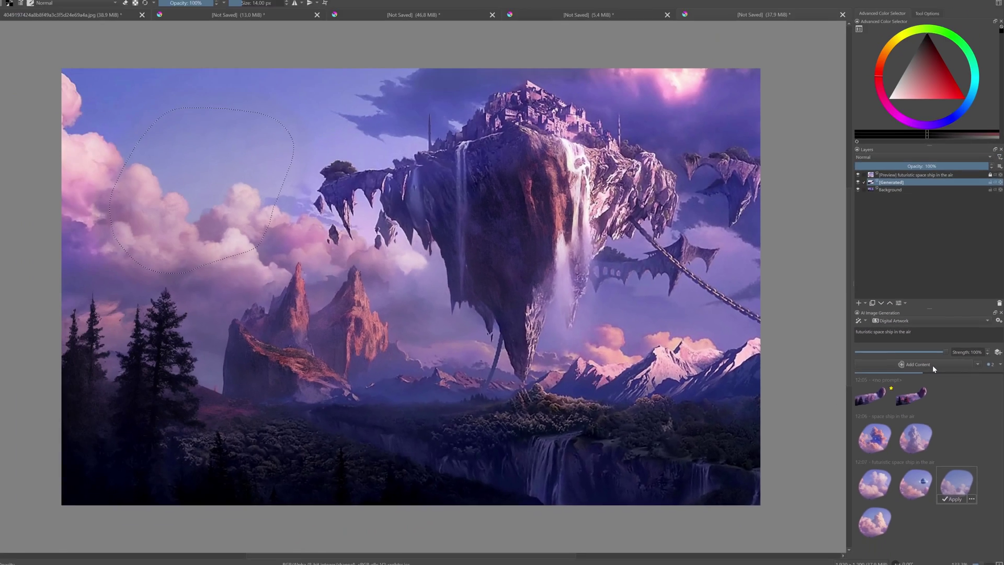
pyautogui.click(882, 536)
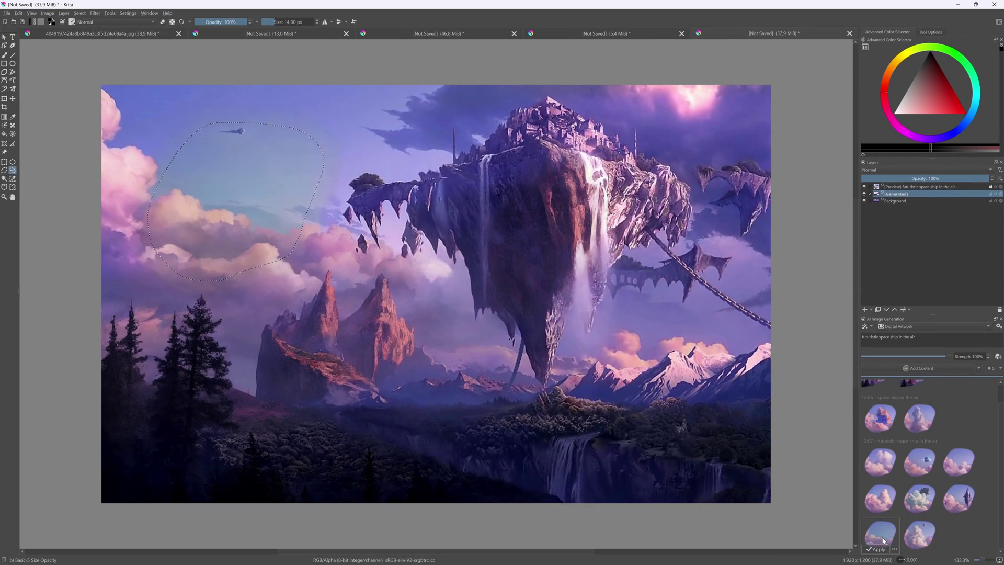
pyautogui.click(970, 503)
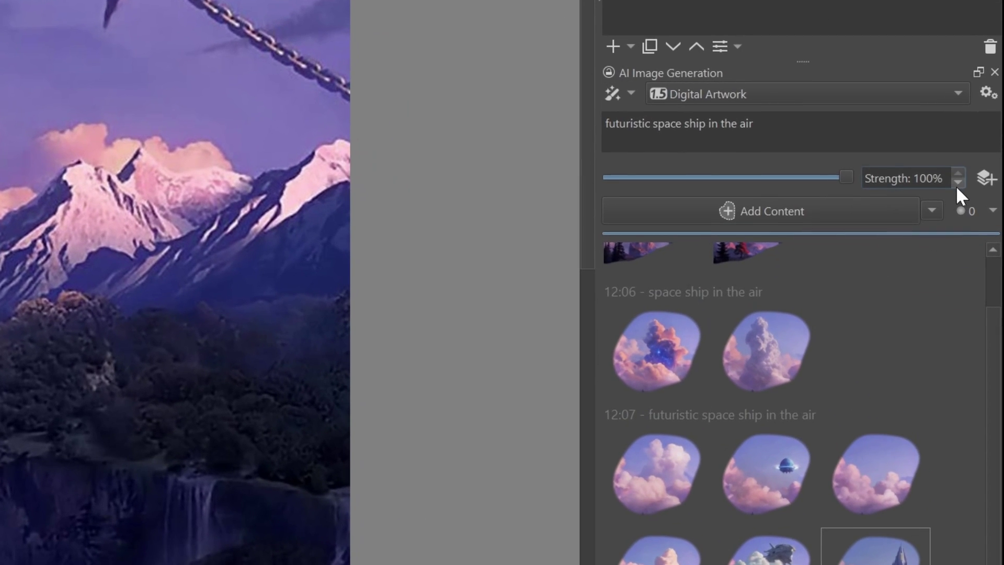
# Refine the selected sky area at 80% strength and apply the variant showing the winged space ship
pyautogui.click(987, 358)
pyautogui.click(957, 187)
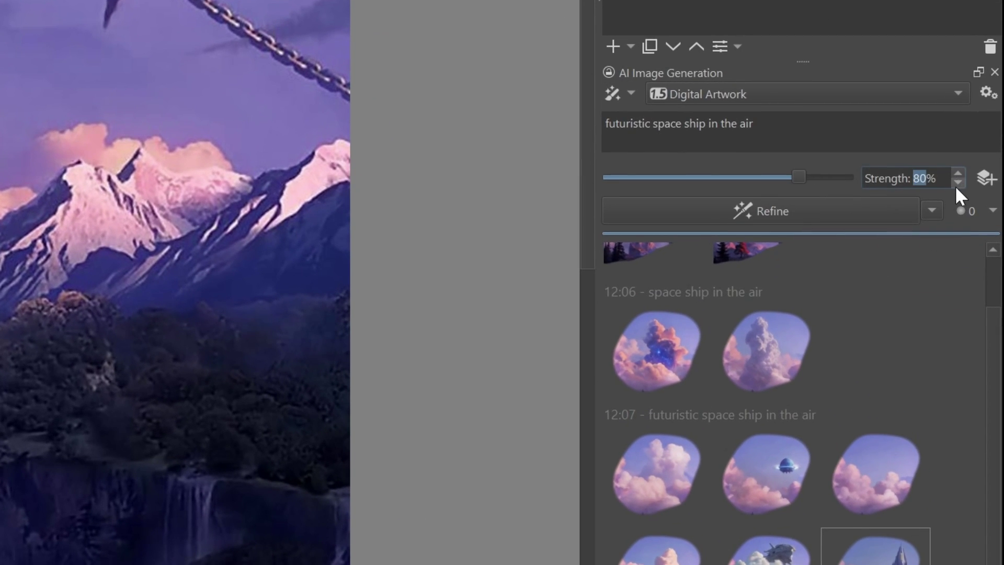
pyautogui.click(769, 213)
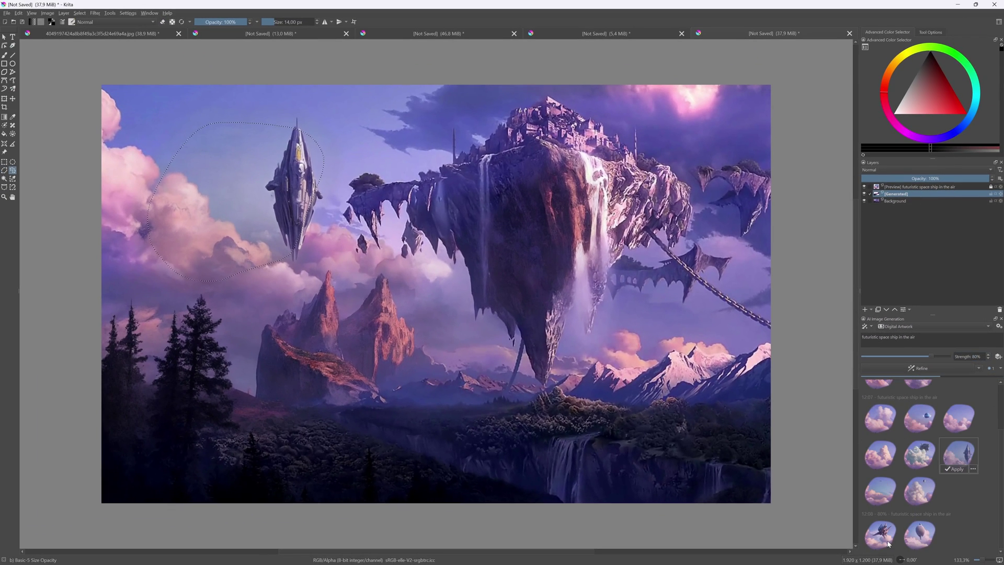
pyautogui.click(882, 539)
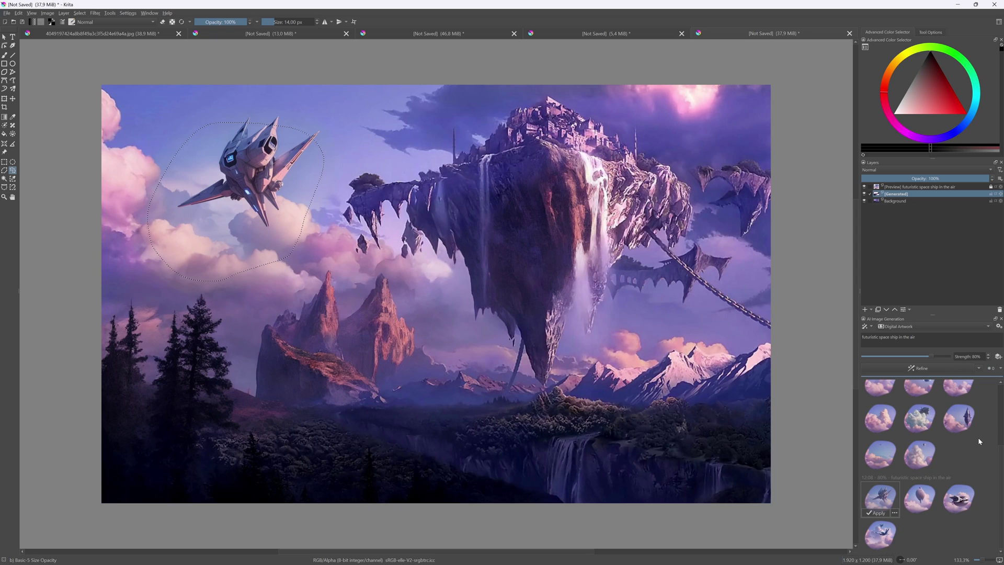
pyautogui.click(876, 513)
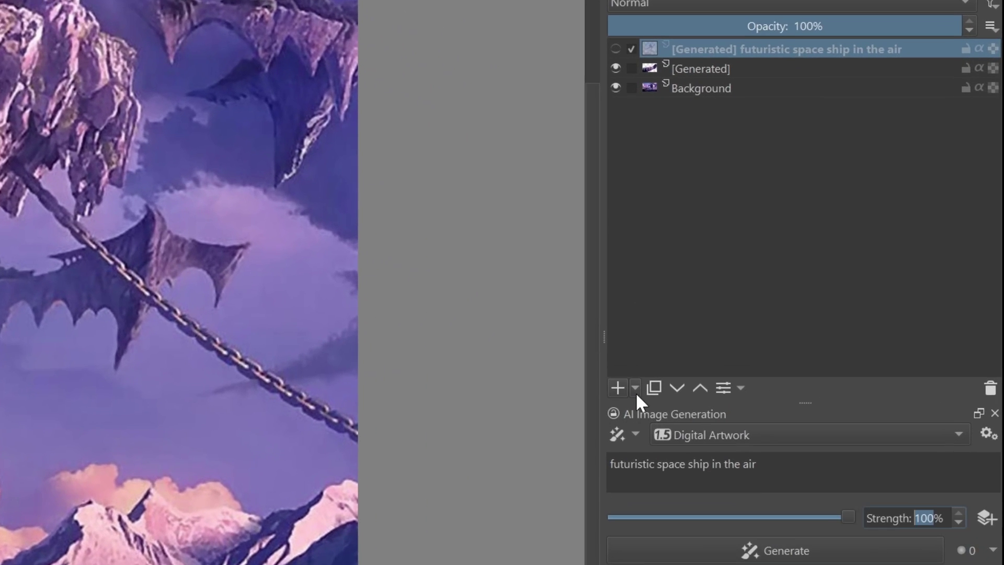
# Sketch a black space ship outline in the cloudy sky on a new paint layer and add it as a Scribble control layer
pyautogui.click(872, 309)
pyautogui.click(642, 411)
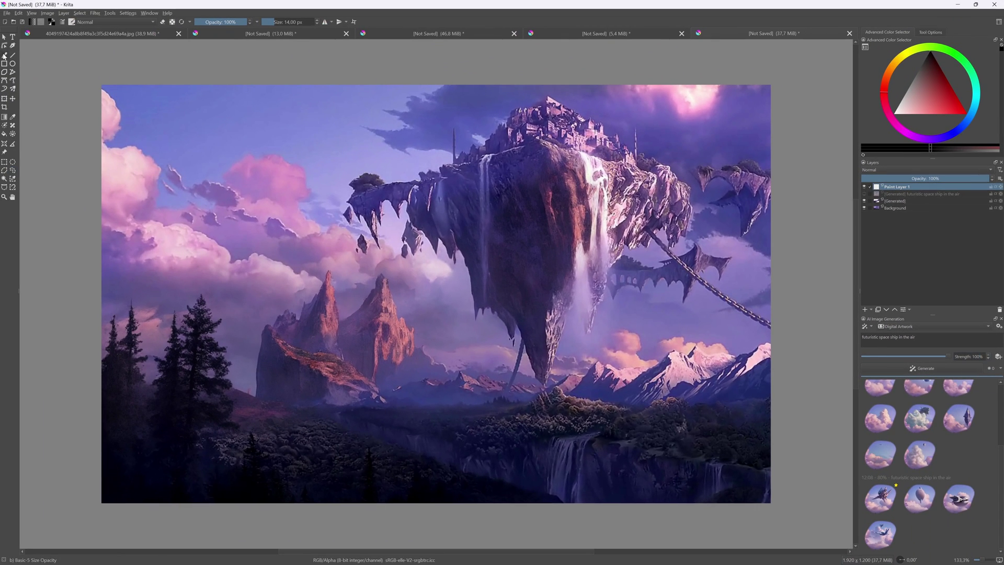
pyautogui.moveTo(171, 254)
pyautogui.mouseDown()
pyautogui.moveTo(176, 157)
pyautogui.moveTo(306, 195)
pyautogui.moveTo(237, 214)
pyautogui.moveTo(268, 240)
pyautogui.moveTo(171, 209)
pyautogui.moveTo(172, 253)
pyautogui.mouseUp()
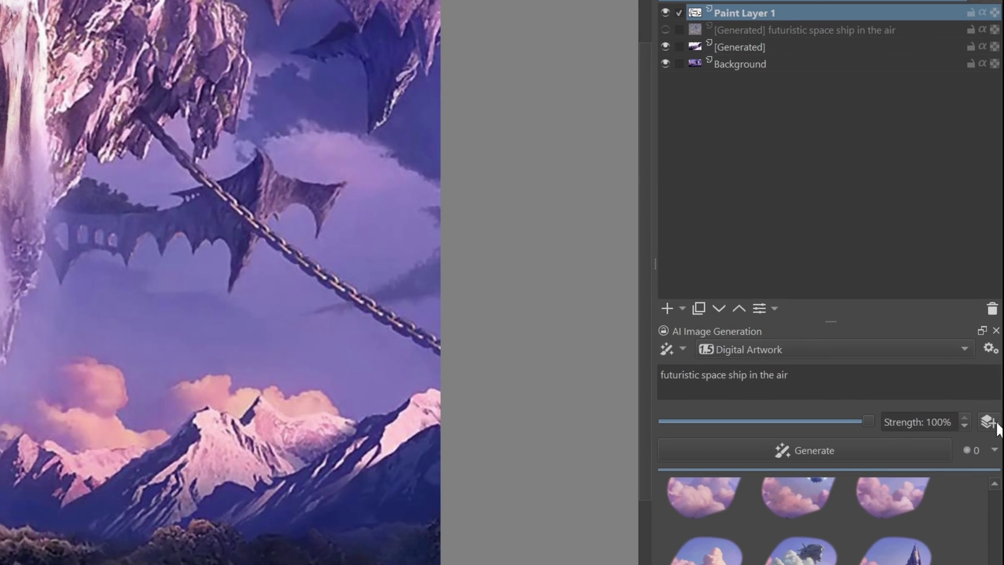
pyautogui.click(989, 422)
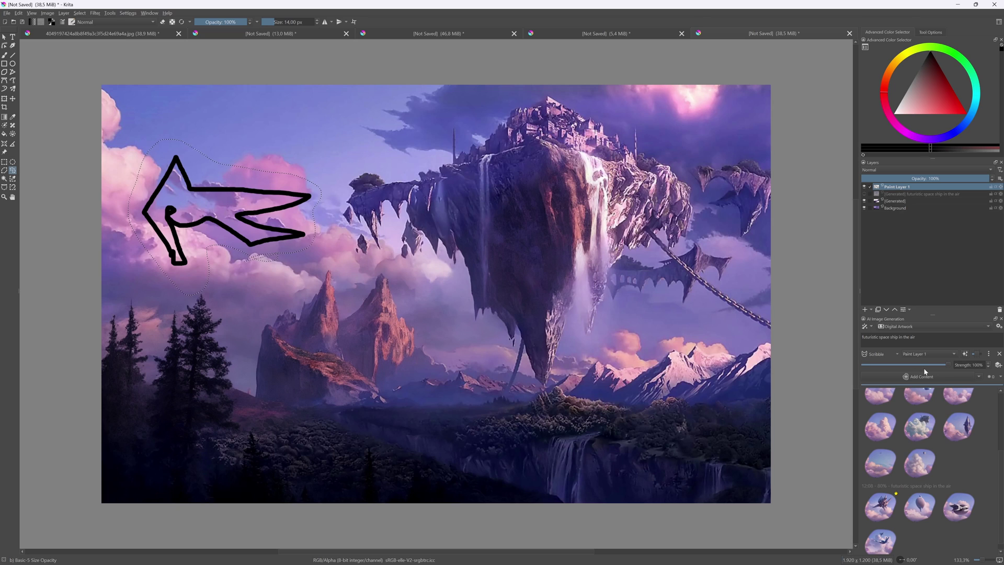
# Generate the futuristic space ship from the scribble with Fill mode, apply the second variant, and clear the selection
pyautogui.click(978, 376)
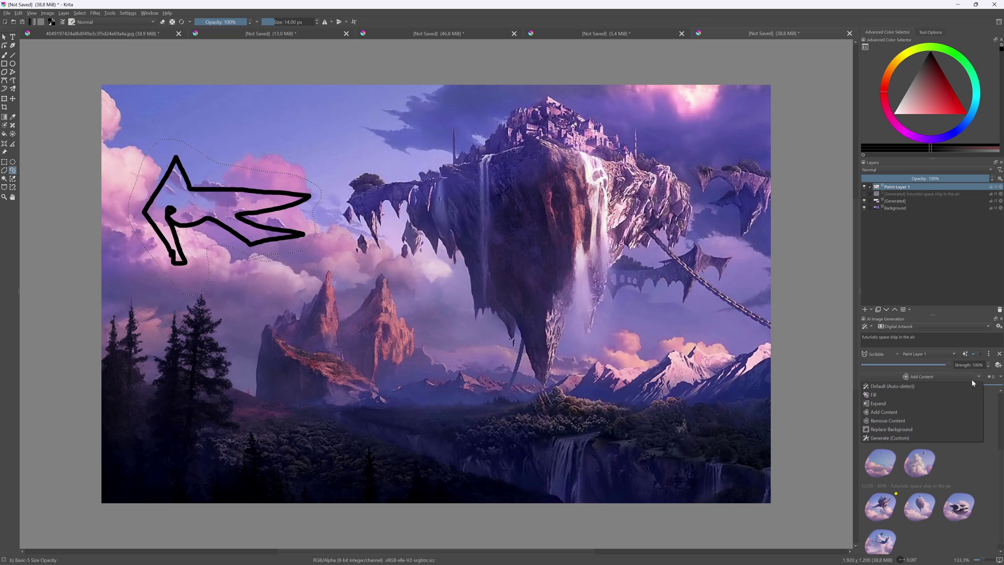
pyautogui.click(905, 395)
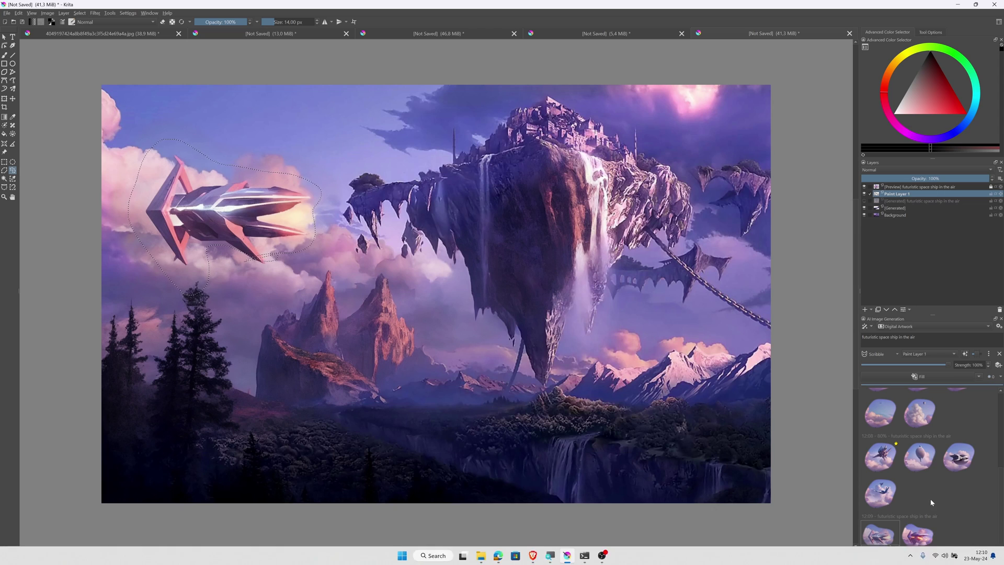
pyautogui.doubleClick(918, 536)
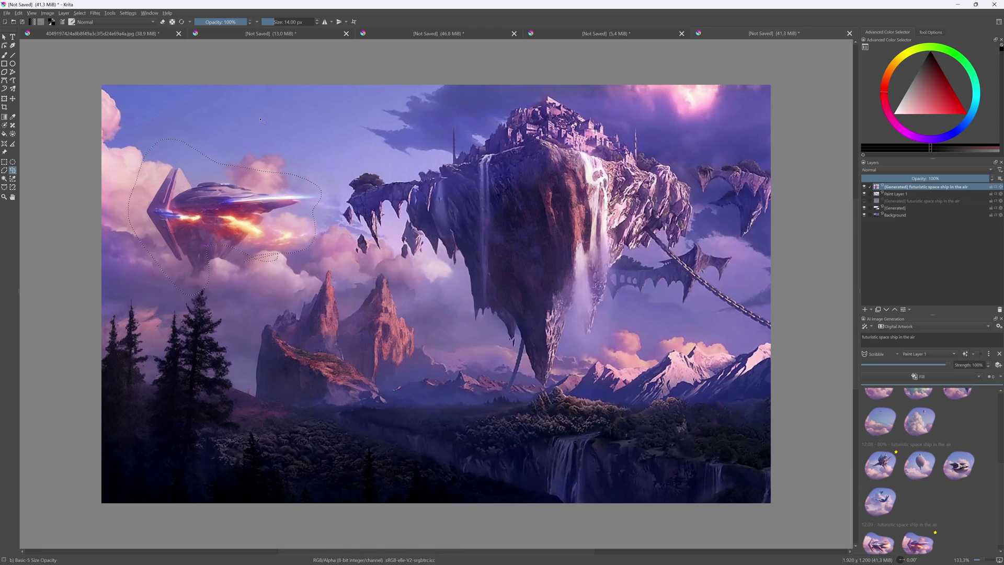
pyautogui.hotkey('ctrl', 'shift', 'a')
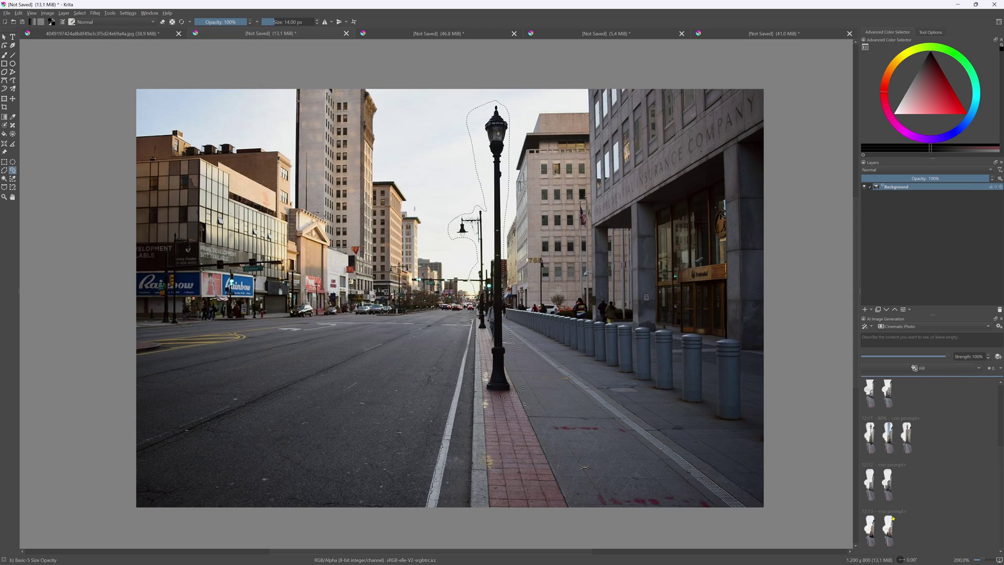
# Select the street lamps in the street photo, generate their removal with Remove Content, and preview and apply the resulting variants
pyautogui.moveTo(453, 380)
pyautogui.mouseDown()
pyautogui.moveTo(446, 225)
pyautogui.moveTo(473, 114)
pyautogui.moveTo(516, 114)
pyautogui.moveTo(522, 401)
pyautogui.mouseUp()
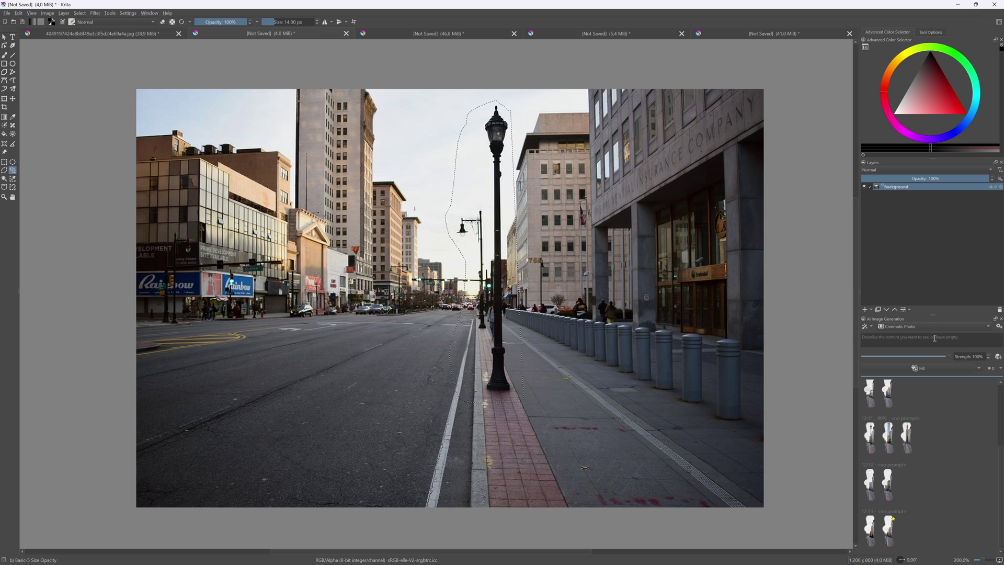
pyautogui.click(980, 370)
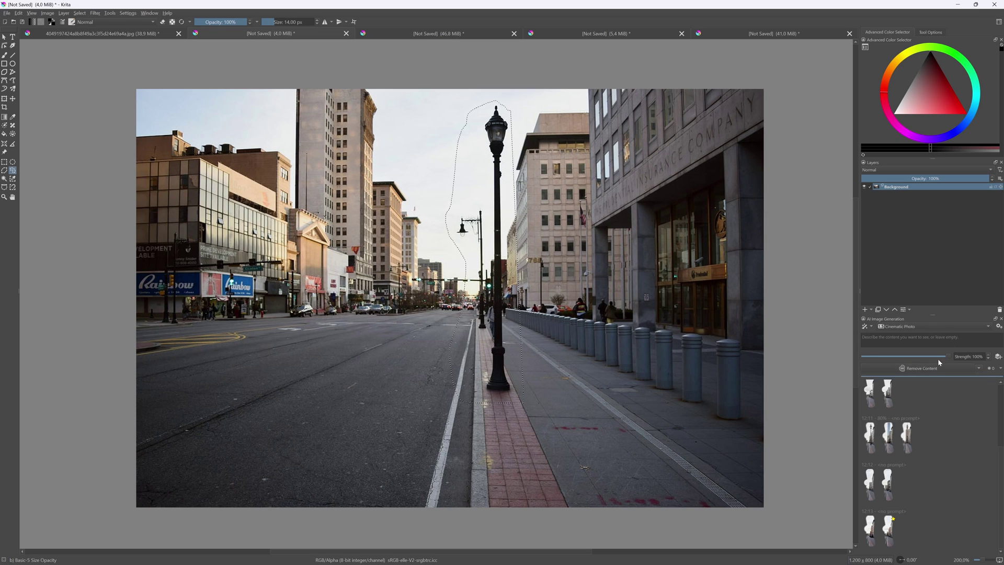
pyautogui.click(907, 533)
pyautogui.doubleClick(907, 538)
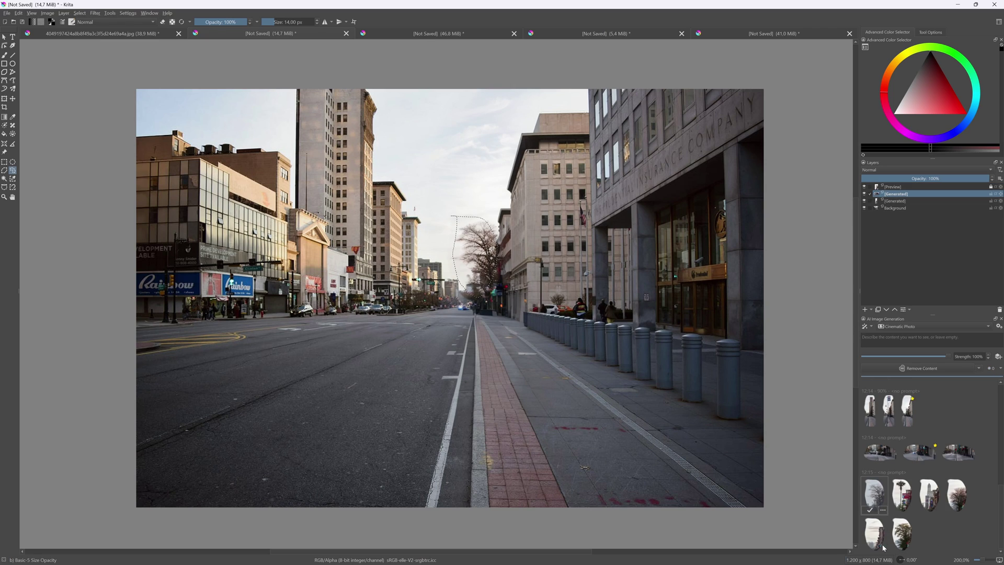
pyautogui.click(884, 547)
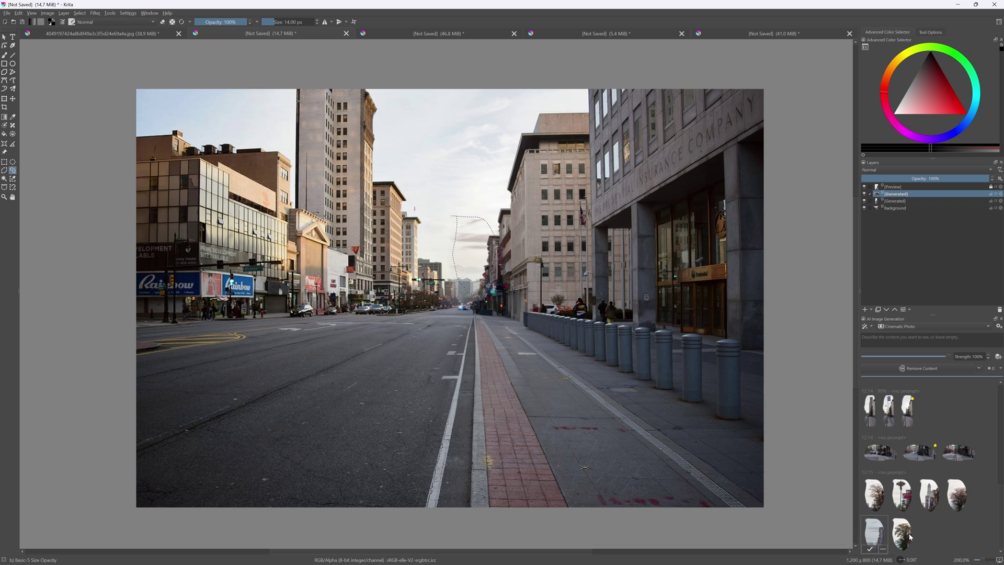
pyautogui.click(652, 399)
# In the hiker photo, extend the canvas to the left to 1707 px wide and fill the new strip with an Expand variant
pyautogui.click(469, 33)
pyautogui.click(614, 34)
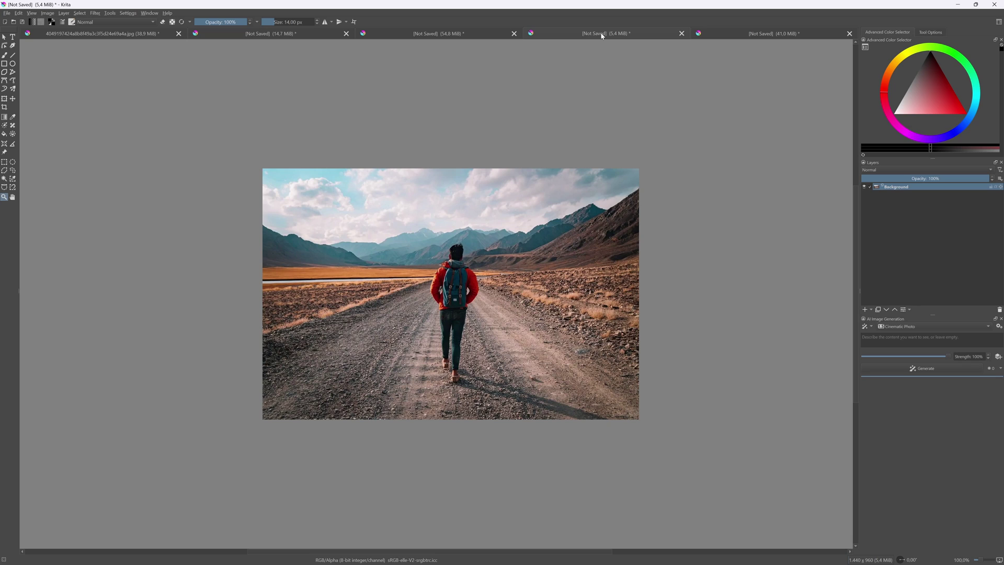
pyautogui.press('c')
pyautogui.moveTo(263, 292); pyautogui.dragTo(193, 291)
pyautogui.press('Return')
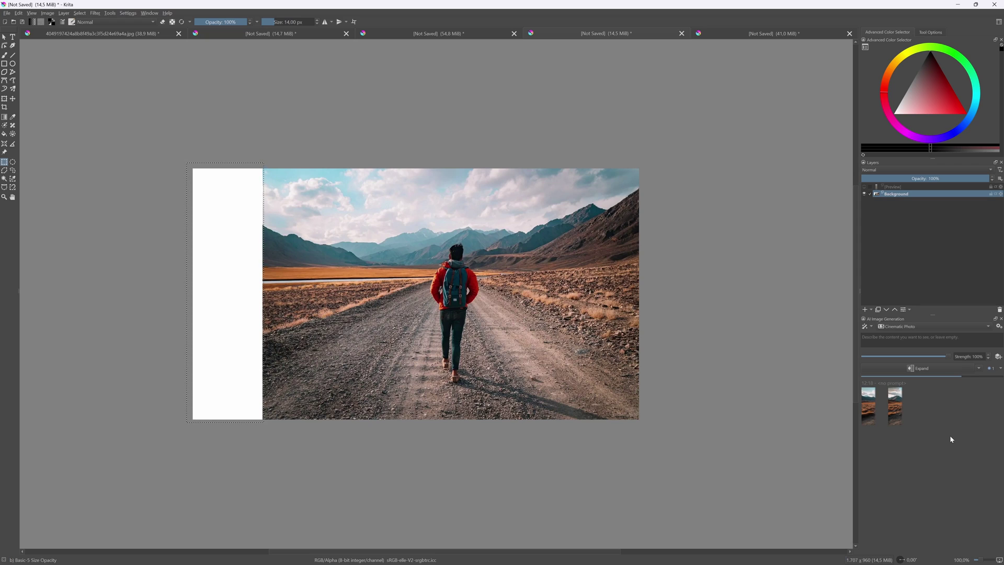
pyautogui.click(895, 406)
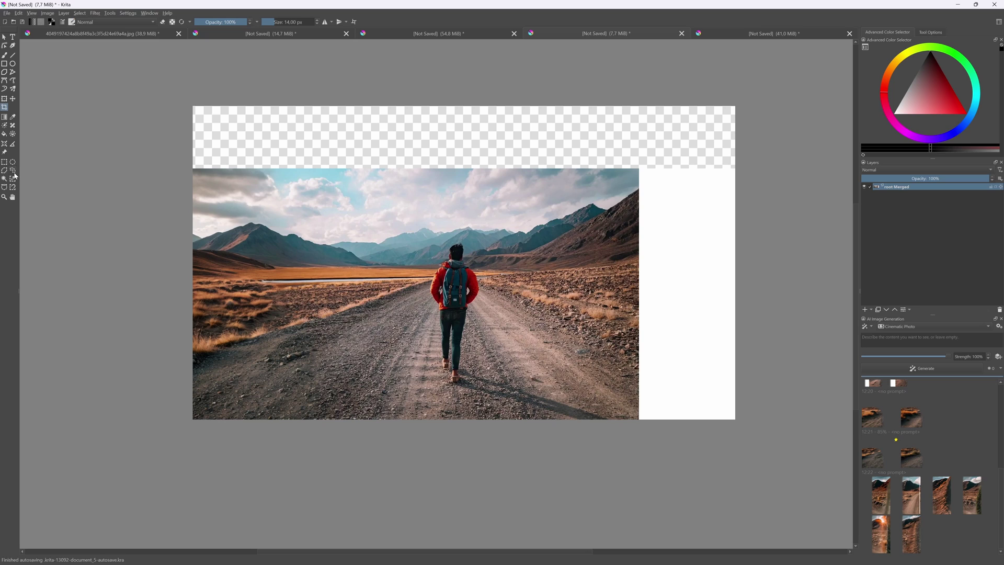
# Select the empty areas above and to the right of the hiker photo and generate their content in Expand mode
pyautogui.click(14, 170)
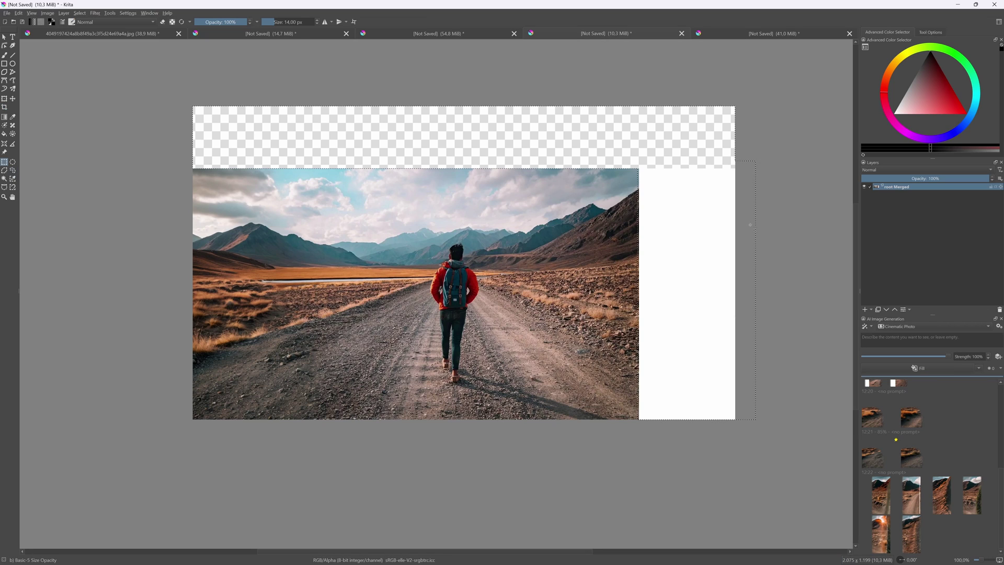
pyautogui.click(980, 369)
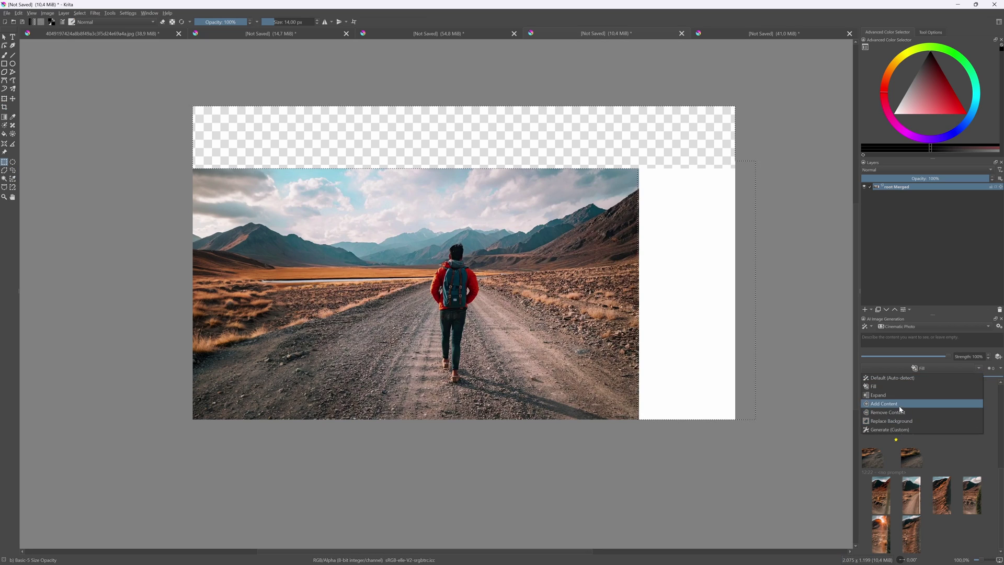
pyautogui.click(899, 399)
pyautogui.click(911, 368)
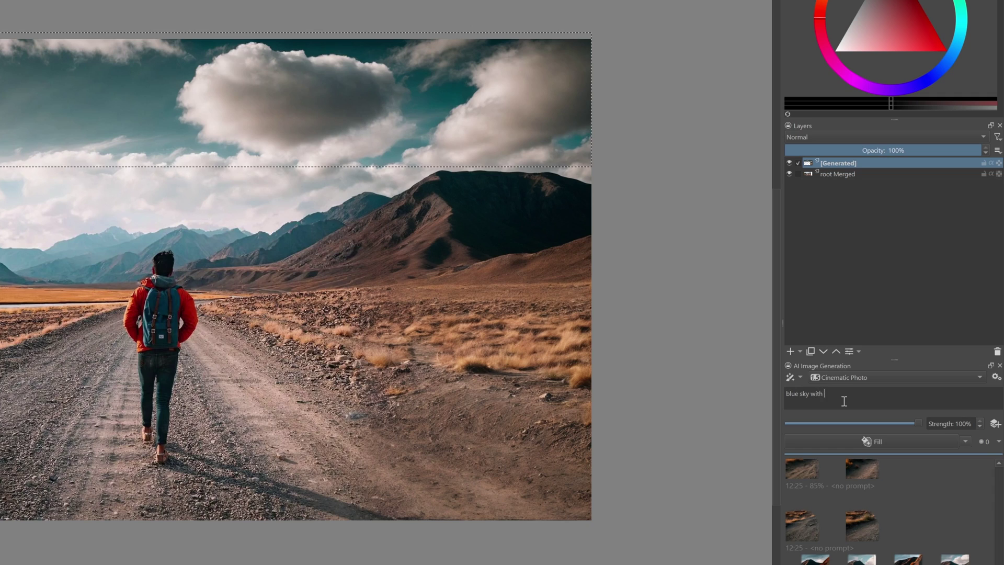
# Complete the prompt "blue sky with fluffy clouds" for the selected sky strip and generate it in Fill mode
pyautogui.write('louds')
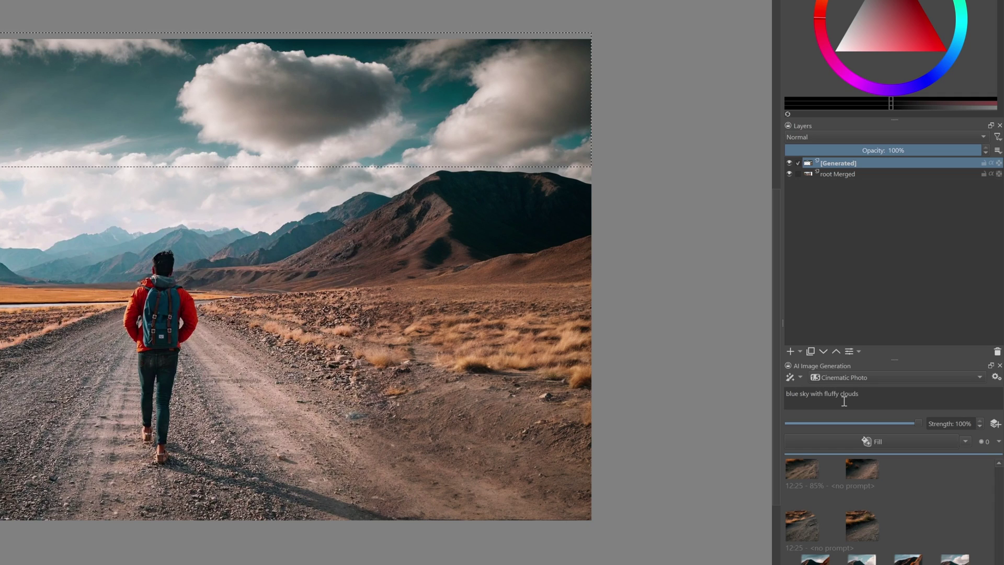
pyautogui.click(858, 442)
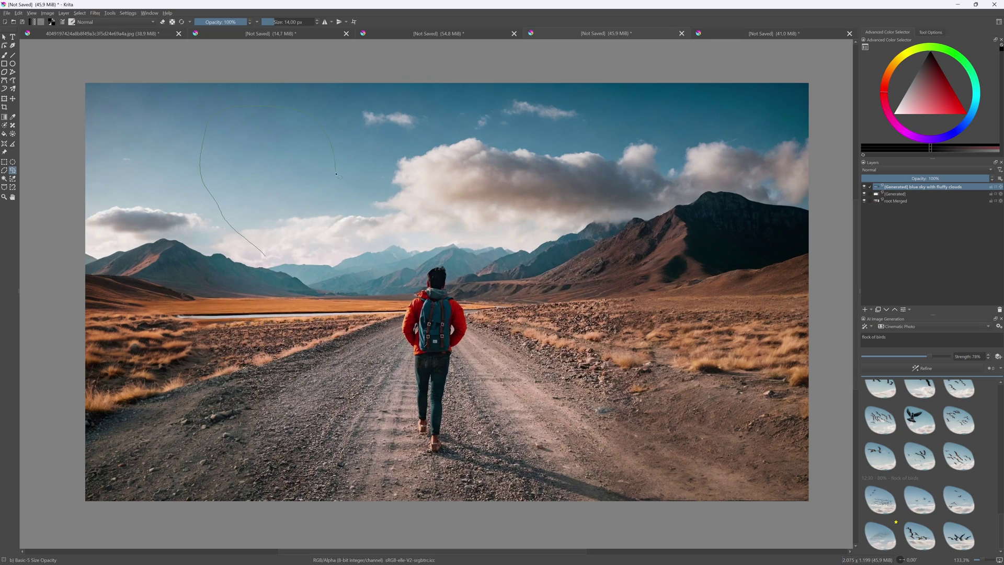
# Select a rounded sky area above the hiker's left side, generate "hot air balloon" with Add Content, and choose the balloon variant
pyautogui.moveTo(336, 174); pyautogui.dragTo(331, 258)
pyautogui.hotkey('ctrl', 'a')
pyautogui.write('hoit a')
pyautogui.click(901, 369)
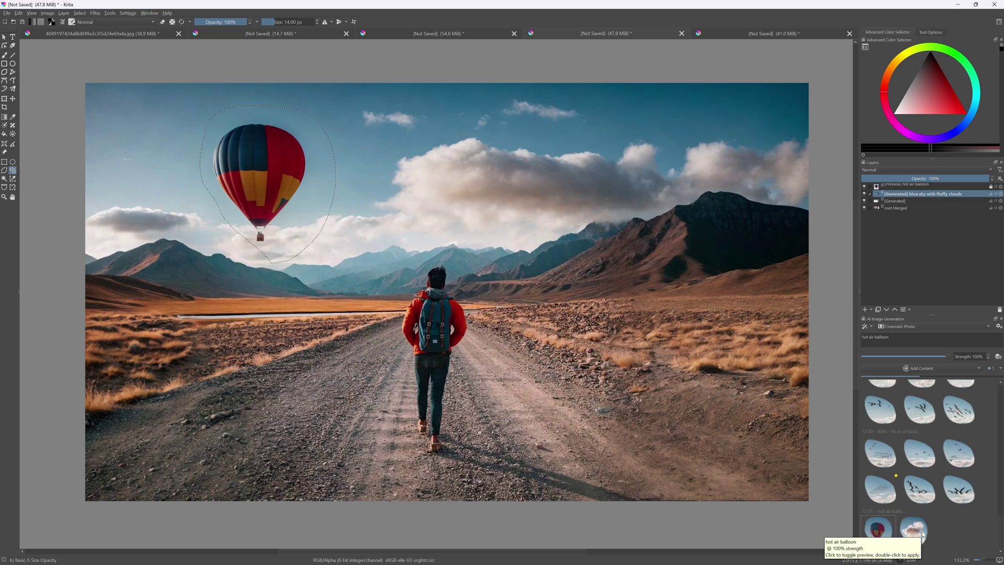
pyautogui.click(874, 549)
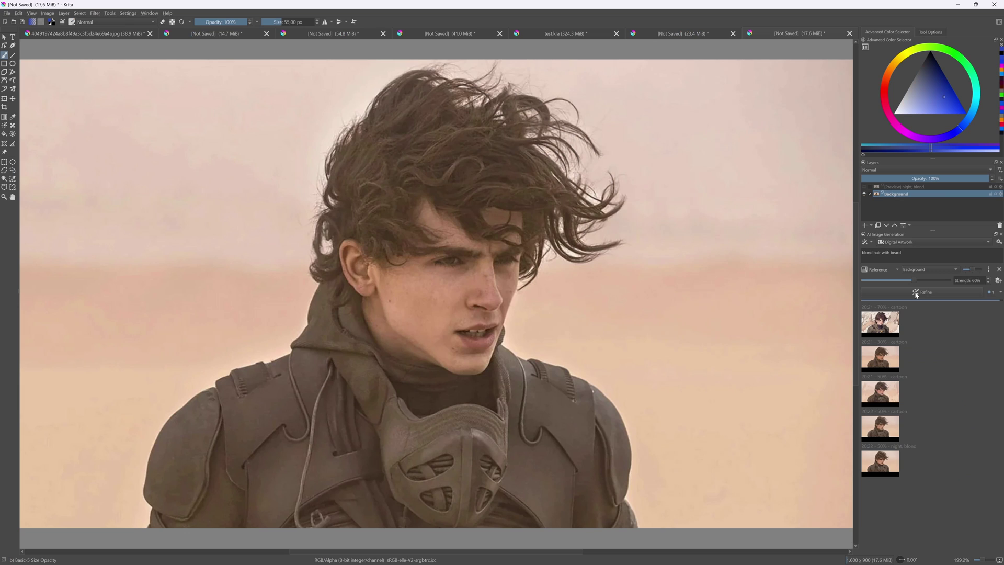
# Preview the newest "blond hair with beard" refinement of the portrait
pyautogui.click(894, 509)
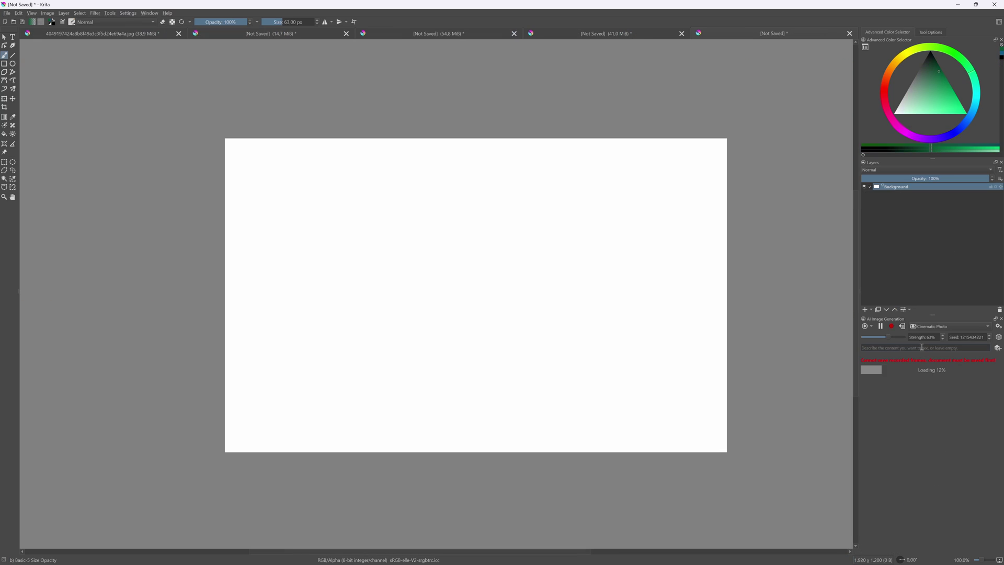
# Enter "night, castle, thunder" as the prompt for live generation on the blank canvas
pyautogui.write('cast')
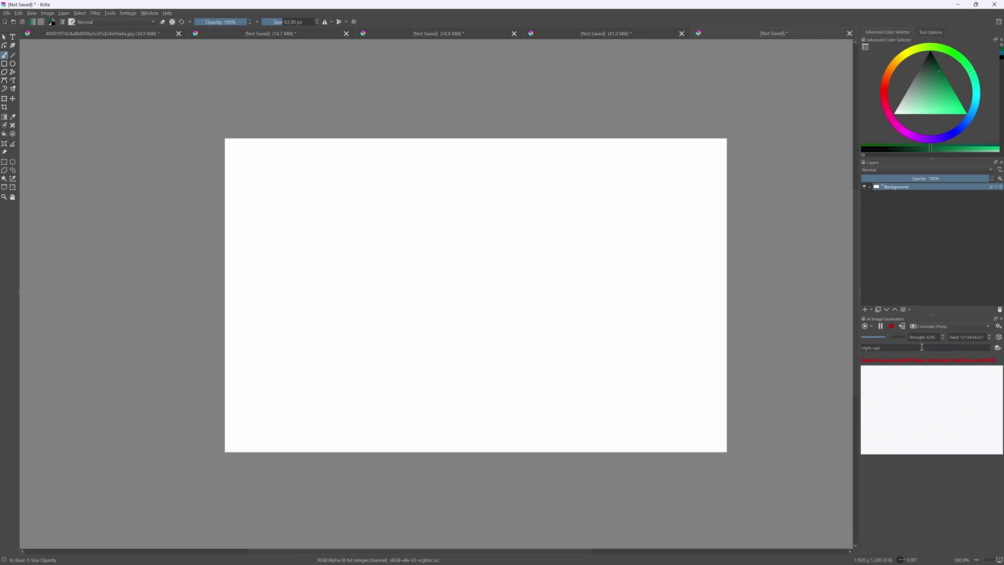
pyautogui.press('BackSpace')
pyautogui.press('BackSpace')
pyautogui.press('BackSpace')
pyautogui.press('BackSpace')
pyautogui.press('BackSpace')
pyautogui.write('thunder')
# Paint the upper part of the canvas dark blue as night sky and set the generation style to Digital Artwork
pyautogui.click(962, 126)
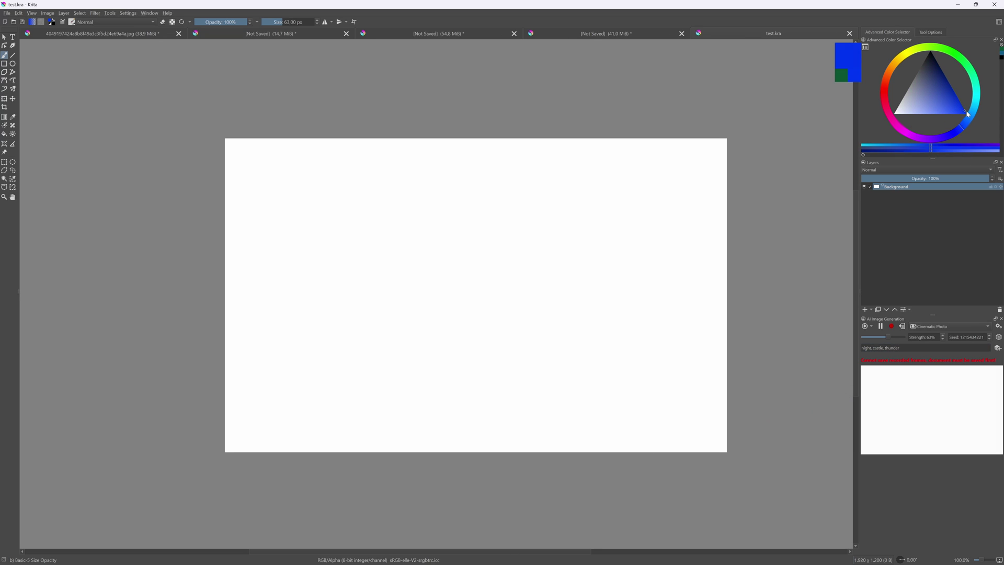
pyautogui.click(946, 77)
pyautogui.moveTo(729, 203)
pyautogui.mouseDown()
pyautogui.moveTo(198, 173)
pyautogui.moveTo(175, 256)
pyautogui.mouseUp()
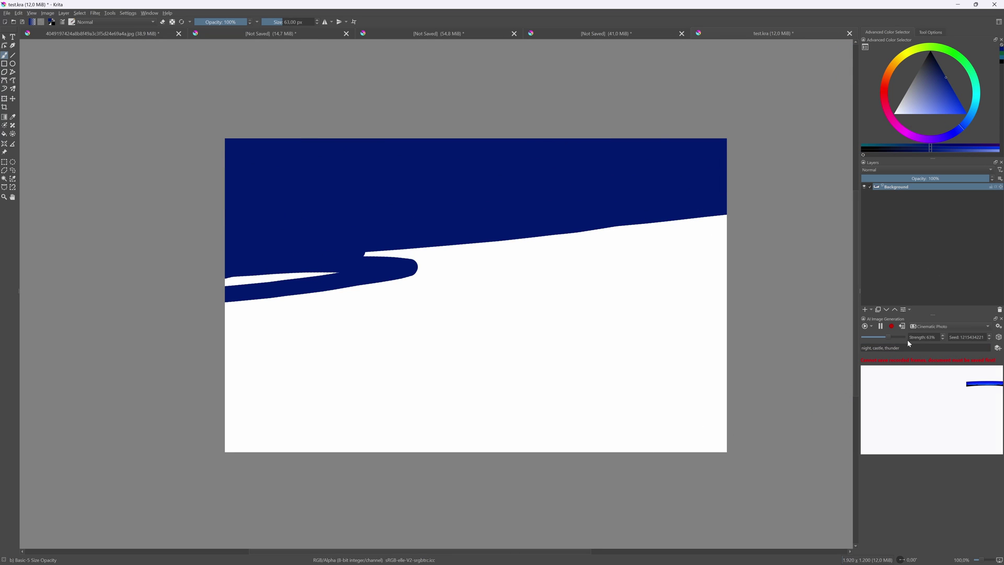
pyautogui.click(949, 326)
pyautogui.click(929, 343)
# Paint black ground along the lower edge of the canvas with dark green hills above it
pyautogui.click(866, 151)
pyautogui.moveTo(226, 444)
pyautogui.mouseDown()
pyautogui.moveTo(816, 403)
pyautogui.moveTo(272, 426)
pyautogui.mouseUp()
pyautogui.click(962, 58)
pyautogui.click(940, 67)
pyautogui.moveTo(727, 379); pyautogui.dragTo(238, 418)
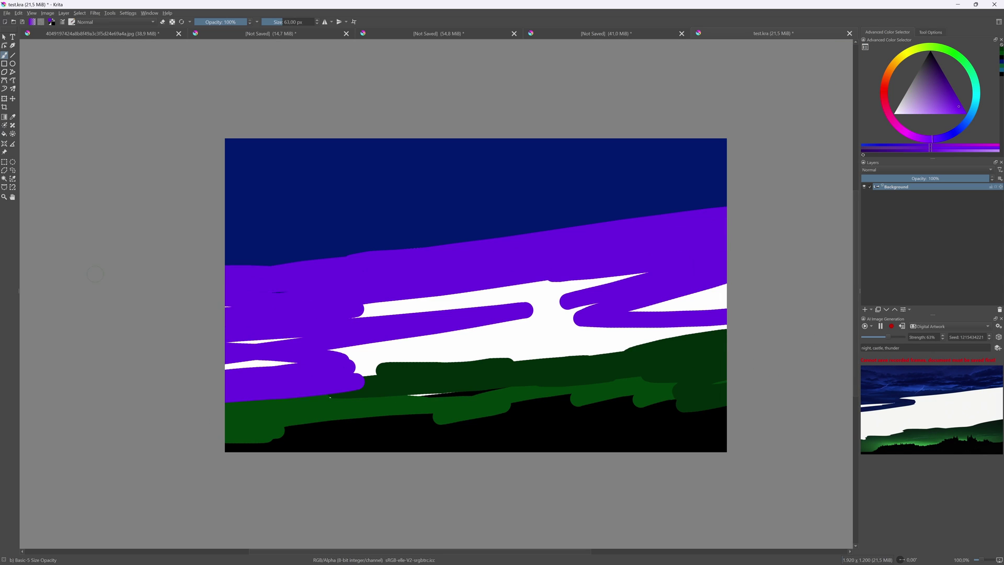
# Fill the left side of the middle sky with purple strokes and paint a black castle silhouette with two towers
pyautogui.moveTo(95, 275); pyautogui.dragTo(355, 392)
pyautogui.click(930, 53)
pyautogui.moveTo(359, 220)
pyautogui.mouseDown()
pyautogui.moveTo(390, 357)
pyautogui.moveTo(527, 337)
pyautogui.moveTo(563, 378)
pyautogui.mouseUp()
# Paint turquoise clouds to the right of the castle and between its two towers
pyautogui.click(976, 93)
pyautogui.click(958, 105)
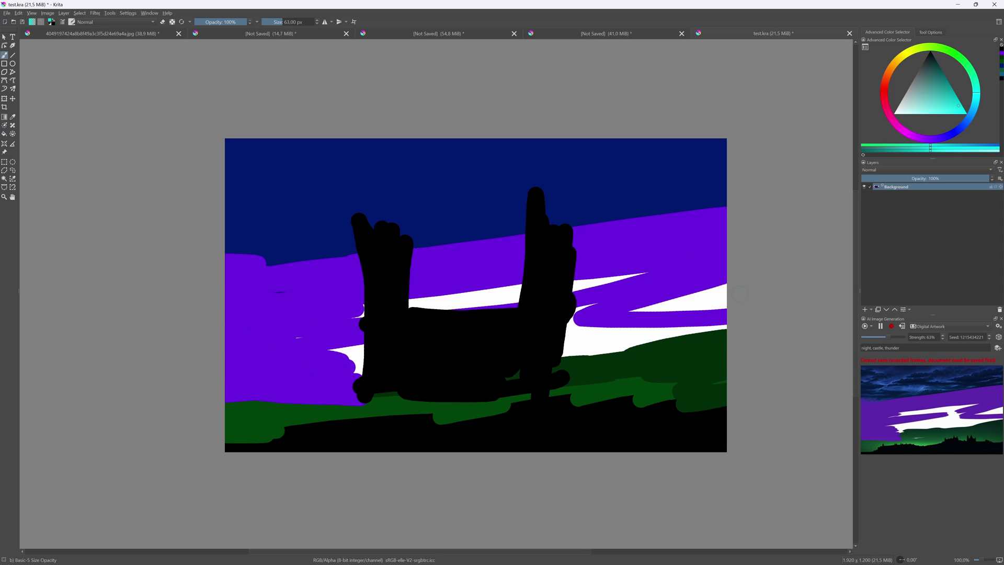
pyautogui.moveTo(725, 296); pyautogui.dragTo(571, 354)
pyautogui.moveTo(576, 310); pyautogui.dragTo(687, 269)
pyautogui.moveTo(415, 302); pyautogui.dragTo(515, 295)
# Reduce the brush size to 30 px and paint a row of yellow windows along the castle's middle wall
pyautogui.click(912, 50)
pyautogui.press('[')
pyautogui.press('[')
pyautogui.press('[')
pyautogui.press('[')
pyautogui.press('[')
pyautogui.moveTo(410, 328); pyautogui.dragTo(408, 333)
pyautogui.moveTo(425, 326); pyautogui.dragTo(425, 334)
pyautogui.moveTo(436, 328); pyautogui.dragTo(437, 333)
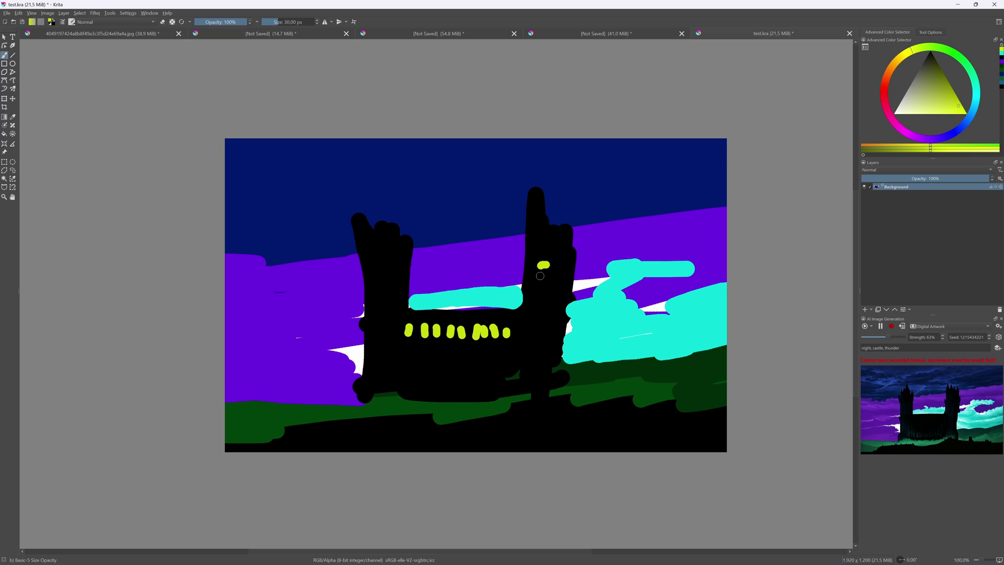
# Paint short horizontal yellow windows on the castle's right and left towers
pyautogui.moveTo(541, 277); pyautogui.dragTo(549, 277)
pyautogui.moveTo(541, 287); pyautogui.dragTo(548, 286)
pyautogui.moveTo(387, 297); pyautogui.dragTo(400, 294)
pyautogui.moveTo(385, 285); pyautogui.dragTo(392, 284)
pyautogui.moveTo(381, 272); pyautogui.dragTo(399, 272)
pyautogui.moveTo(383, 262); pyautogui.dragTo(386, 262)
pyautogui.moveTo(378, 252); pyautogui.dragTo(387, 253)
# Paint a dark brown path below the castle and vary the live image with a random seed and higher strength
pyautogui.click(888, 75)
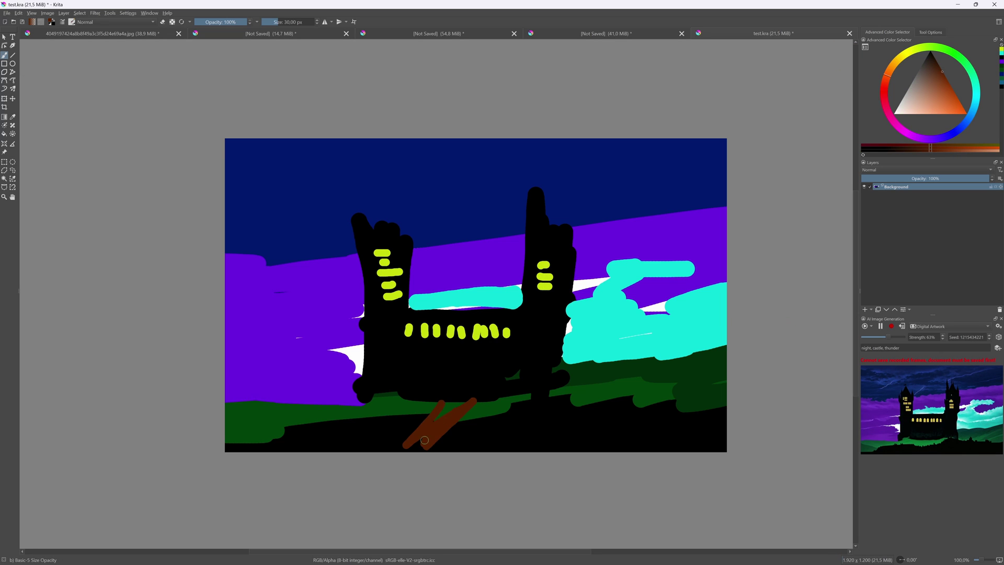
pyautogui.click(999, 337)
pyautogui.moveTo(889, 337); pyautogui.dragTo(894, 337)
# Paint dark grey cloud strokes beside the castle's right tower
pyautogui.click(922, 65)
pyautogui.moveTo(593, 275); pyautogui.dragTo(572, 325)
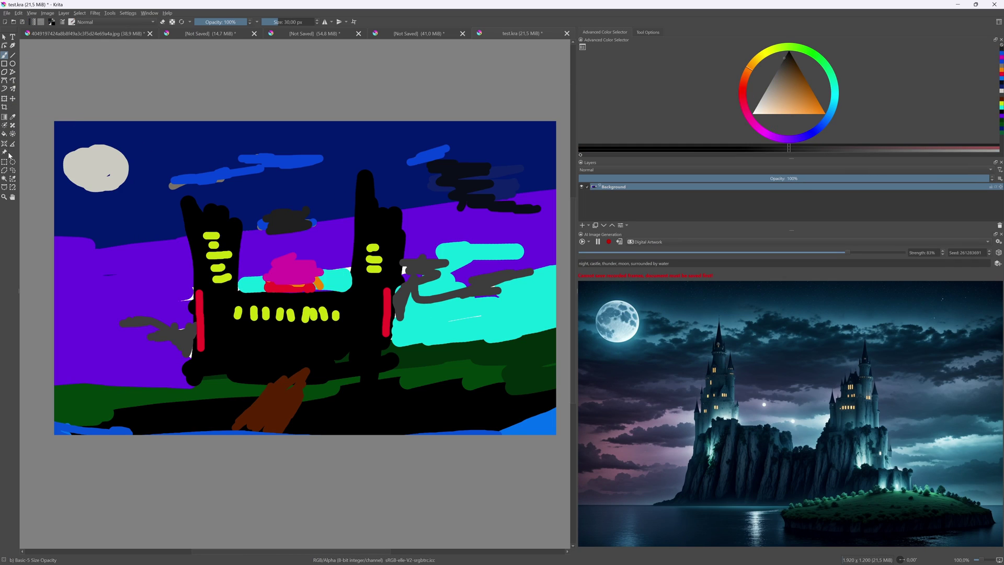
pyautogui.click(80, 12)
pyautogui.click(13, 162)
pyautogui.moveTo(272, 243); pyautogui.dragTo(351, 132)
pyautogui.moveTo(218, 205); pyautogui.dragTo(309, 146)
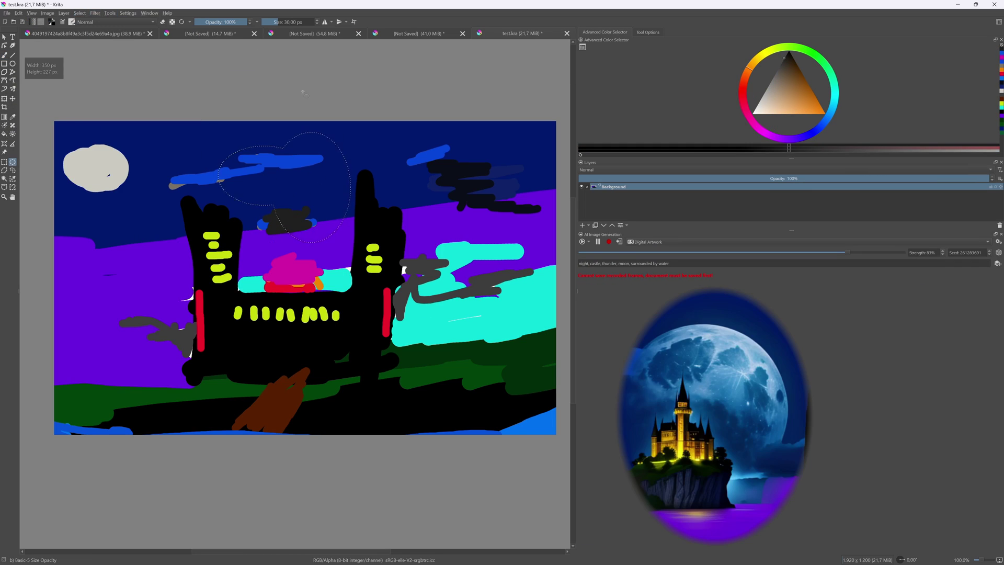
pyautogui.click(149, 12)
pyautogui.click(113, 32)
pyautogui.click(520, 280)
pyautogui.press('Escape')
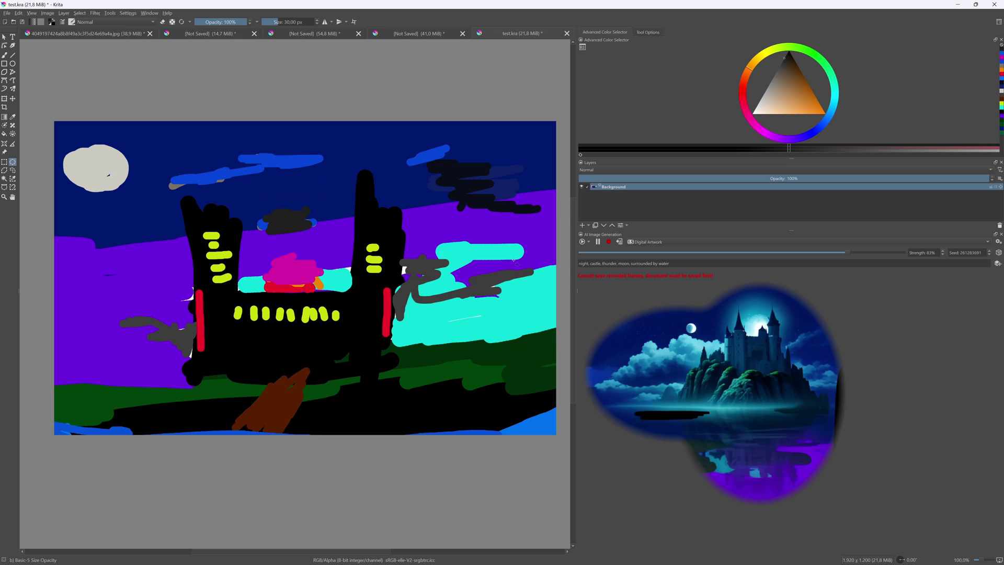
# Select the blue and black cloud strokes above the castle freehand, soften them with a blur filter, and clear the selection
pyautogui.click(12, 170)
pyautogui.moveTo(278, 239)
pyautogui.mouseDown()
pyautogui.moveTo(205, 156)
pyautogui.moveTo(295, 246)
pyautogui.mouseUp()
pyautogui.click(95, 12)
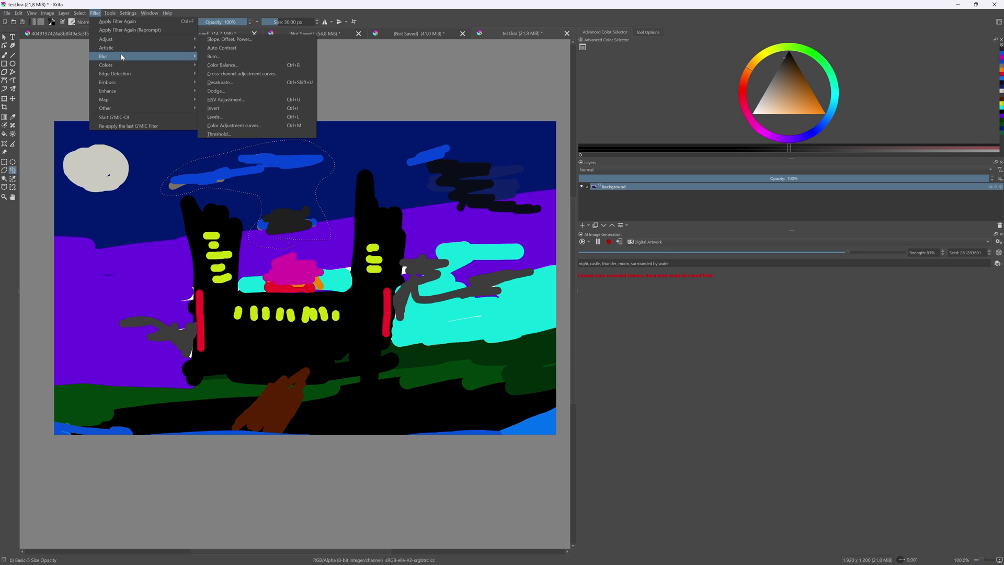
pyautogui.moveTo(120, 56)
pyautogui.click(222, 56)
pyautogui.click(498, 283)
pyautogui.press('Return')
pyautogui.click(339, 198)
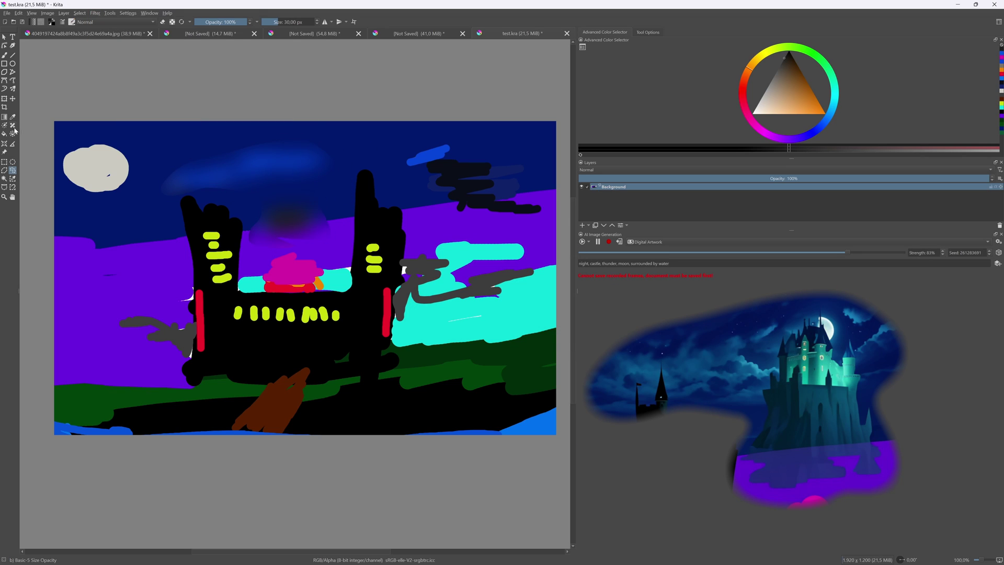
# Paint a bright green patch to the lower right of the castle and a tree with a grey trunk and dark red crown
pyautogui.click(4, 55)
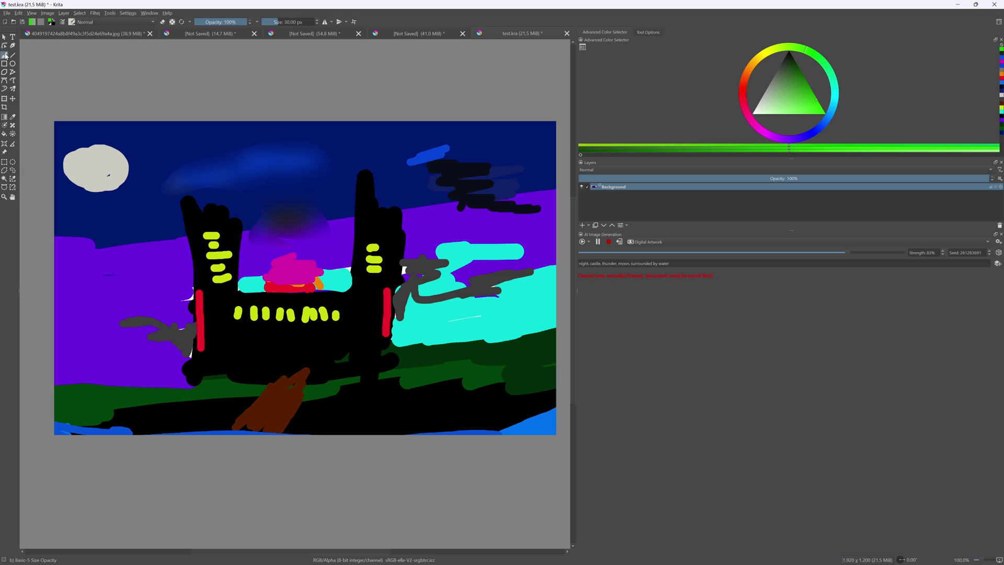
pyautogui.moveTo(432, 382)
pyautogui.mouseDown()
pyautogui.moveTo(497, 381)
pyautogui.moveTo(400, 397)
pyautogui.mouseUp()
pyautogui.click(749, 84)
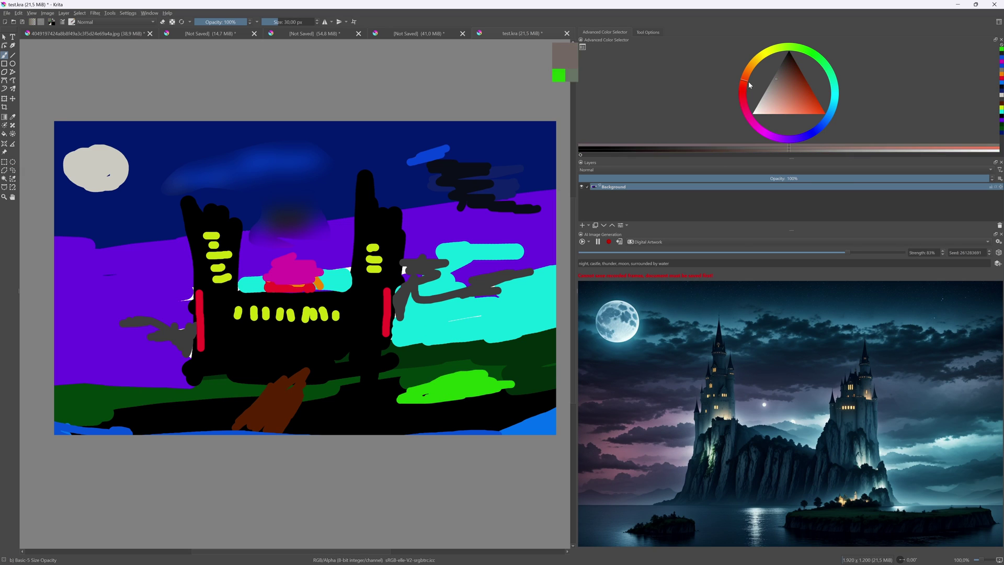
pyautogui.moveTo(476, 383); pyautogui.dragTo(494, 335)
pyautogui.moveTo(477, 345)
pyautogui.mouseDown()
pyautogui.moveTo(460, 329)
pyautogui.moveTo(488, 346)
pyautogui.moveTo(471, 334)
pyautogui.moveTo(510, 322)
pyautogui.mouseUp()
pyautogui.click(800, 69)
# Paint dark maroon strokes along the lower-right shore, over the brown path and across the castle's base
pyautogui.click(751, 118)
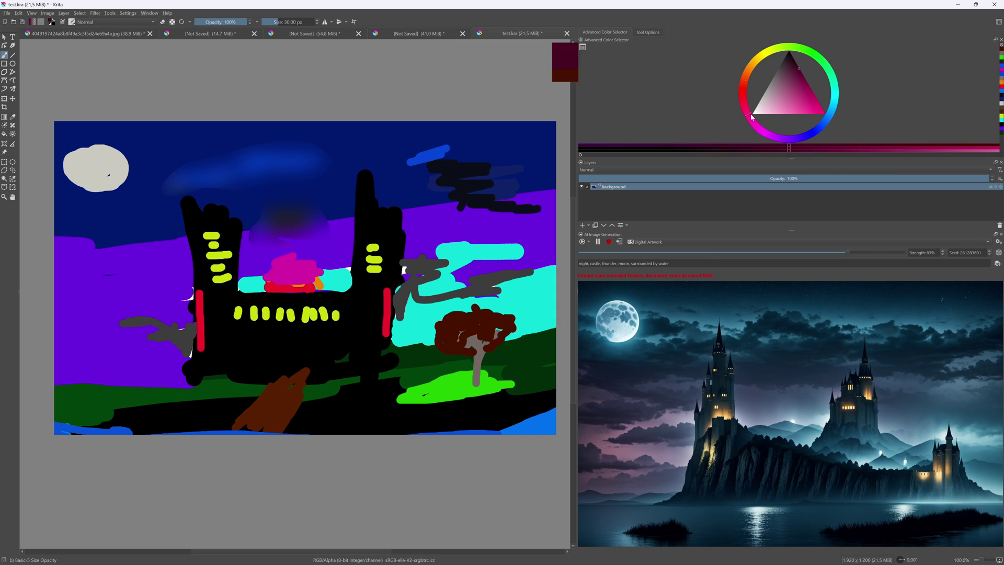
pyautogui.moveTo(418, 433); pyautogui.dragTo(553, 407)
pyautogui.moveTo(233, 432); pyautogui.dragTo(298, 369)
pyautogui.moveTo(220, 316); pyautogui.dragTo(303, 361)
pyautogui.click(790, 63)
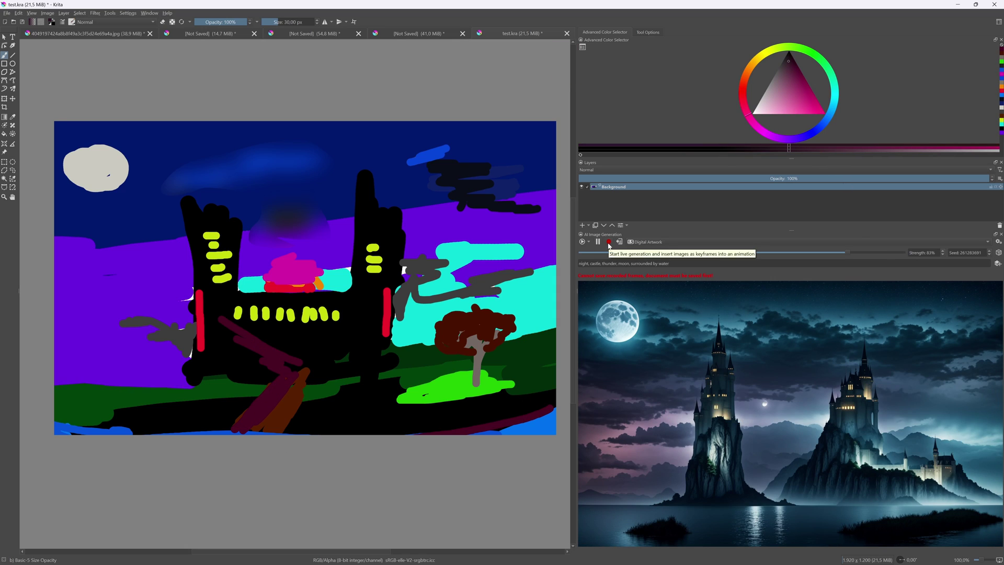
pyautogui.moveTo(500, 370); pyautogui.dragTo(518, 377)
# Paint a blue zigzag down the image's right edge, plus an orange zigzag down its left edge and orange strokes across the castle's base
pyautogui.click(830, 112)
pyautogui.moveTo(530, 236); pyautogui.dragTo(553, 412)
pyautogui.click(751, 68)
pyautogui.moveTo(81, 271); pyautogui.dragTo(90, 433)
pyautogui.moveTo(238, 340); pyautogui.dragTo(287, 365)
# Paint thin black spires on top of the castle's towers
pyautogui.click(789, 51)
pyautogui.moveTo(229, 194); pyautogui.dragTo(238, 220)
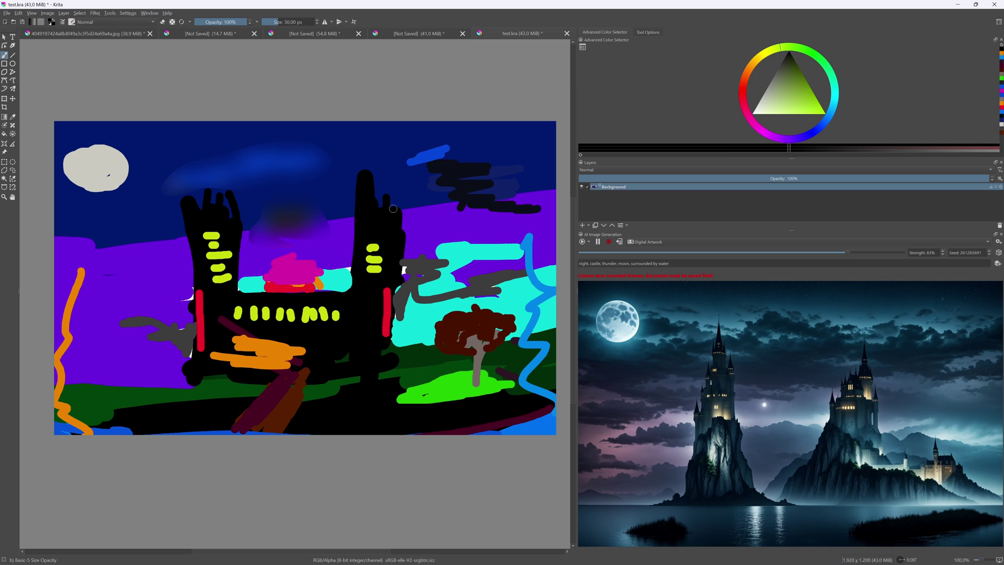
# Paint black strokes on the castle's right tower, beside that tower's base and along the shore at the image's bottom
pyautogui.moveTo(401, 197); pyautogui.dragTo(399, 213)
pyautogui.moveTo(398, 369); pyautogui.dragTo(408, 381)
pyautogui.moveTo(229, 430); pyautogui.dragTo(515, 427)
# Paint magenta strokes across the cyan water at the image's right edge, and switch the brush colour to blue
pyautogui.click(822, 126)
pyautogui.click(817, 110)
pyautogui.click(762, 131)
pyautogui.moveTo(484, 282)
pyautogui.mouseDown()
pyautogui.moveTo(555, 280)
pyautogui.moveTo(549, 312)
pyautogui.mouseUp()
pyautogui.click(819, 127)
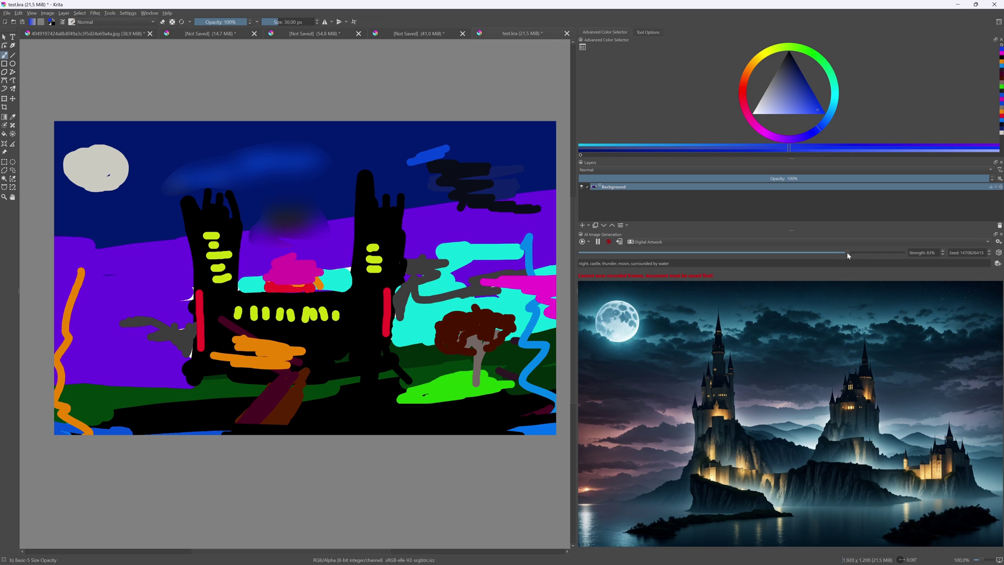
# Try a live generation strength of 60%, and raise it to 90%
pyautogui.click(872, 253)
pyautogui.click(777, 254)
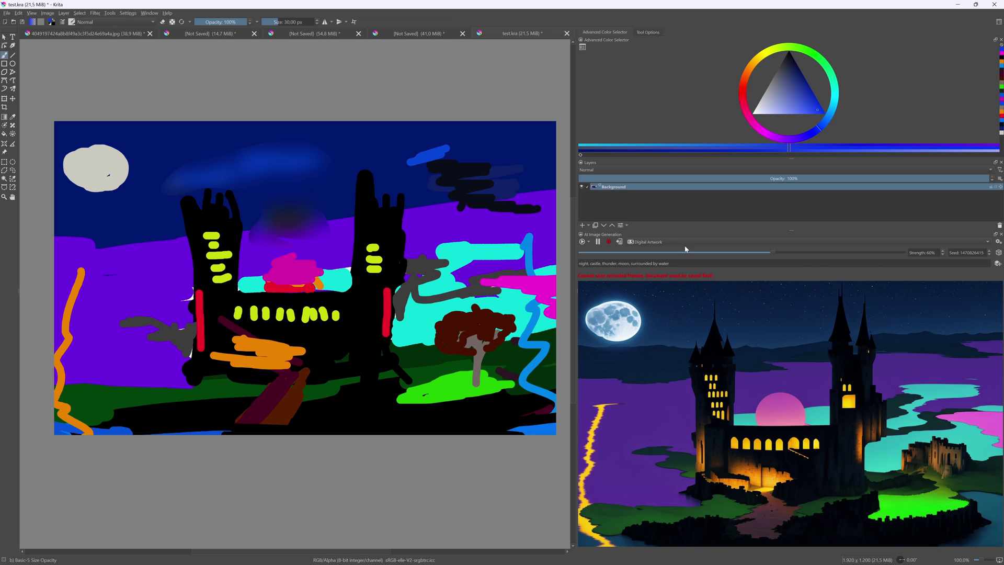
pyautogui.moveTo(881, 257)
pyautogui.mouseDown()
pyautogui.moveTo(873, 255)
pyautogui.moveTo(906, 254)
pyautogui.moveTo(862, 256)
pyautogui.mouseUp()
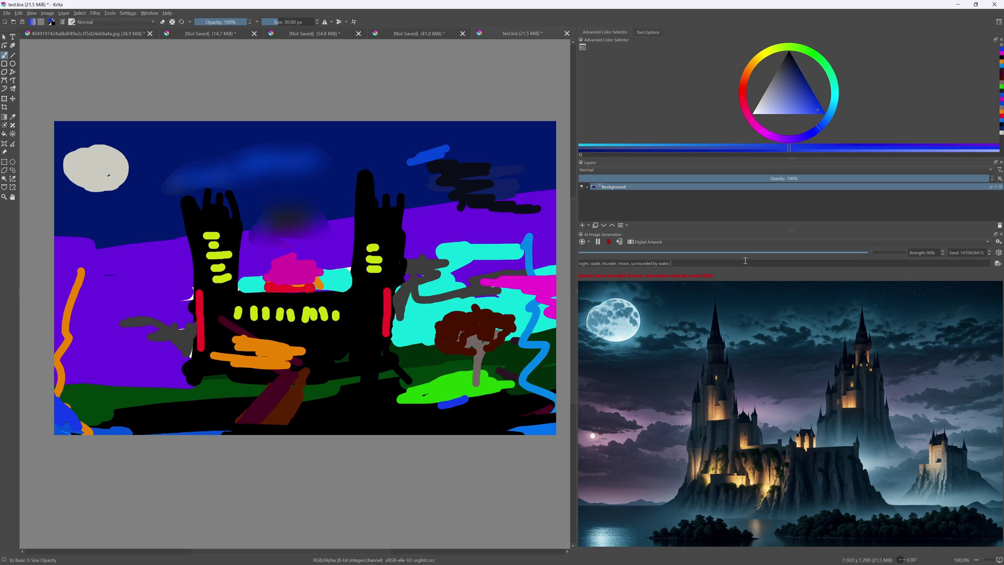
# Add "vampires flying in the air" to the end of the prompt and paint blue over the moon's left side
pyautogui.write('vampires in the air')
pyautogui.click(805, 99)
pyautogui.moveTo(68, 143)
pyautogui.mouseDown()
pyautogui.moveTo(81, 201)
pyautogui.moveTo(117, 225)
pyautogui.moveTo(137, 219)
pyautogui.mouseUp()
pyautogui.click(679, 264)
pyautogui.write('flying')
# Paint two small black winged figures in the sky below the moon with a smaller brush
pyautogui.click(789, 51)
pyautogui.write('[[[[[[[')
pyautogui.press('[')
pyautogui.press('[')
pyautogui.press('[')
pyautogui.moveTo(105, 252); pyautogui.dragTo(124, 261)
# Cover the dark clouds in the upper-right sky with muted blue and enlarge the brush to 55 px
pyautogui.click(803, 98)
pyautogui.moveTo(548, 211)
pyautogui.mouseDown()
pyautogui.moveTo(435, 170)
pyautogui.moveTo(544, 209)
pyautogui.mouseUp()
pyautogui.press(']')
pyautogui.press(']')
pyautogui.press(']')
pyautogui.press(']')
pyautogui.press(']')
pyautogui.press(']')
pyautogui.press(']')
pyautogui.press(']')
# Switch the generation style to Comic & Anime and remove the stray brackets from the prompt
pyautogui.click(654, 242)
pyautogui.click(654, 233)
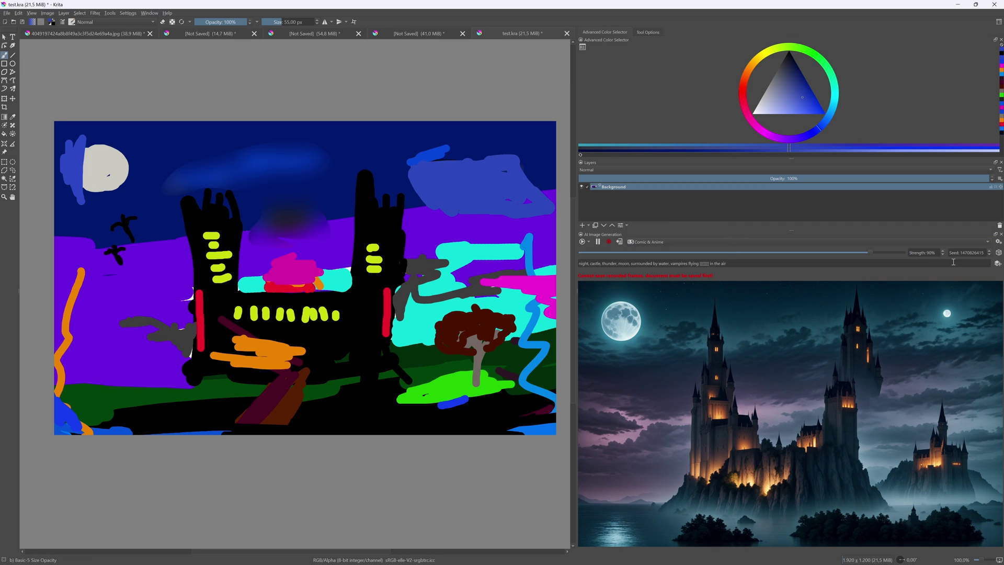
pyautogui.click(711, 263)
pyautogui.press('BackSpace')
pyautogui.press('BackSpace')
pyautogui.press('BackSpace')
pyautogui.press('BackSpace')
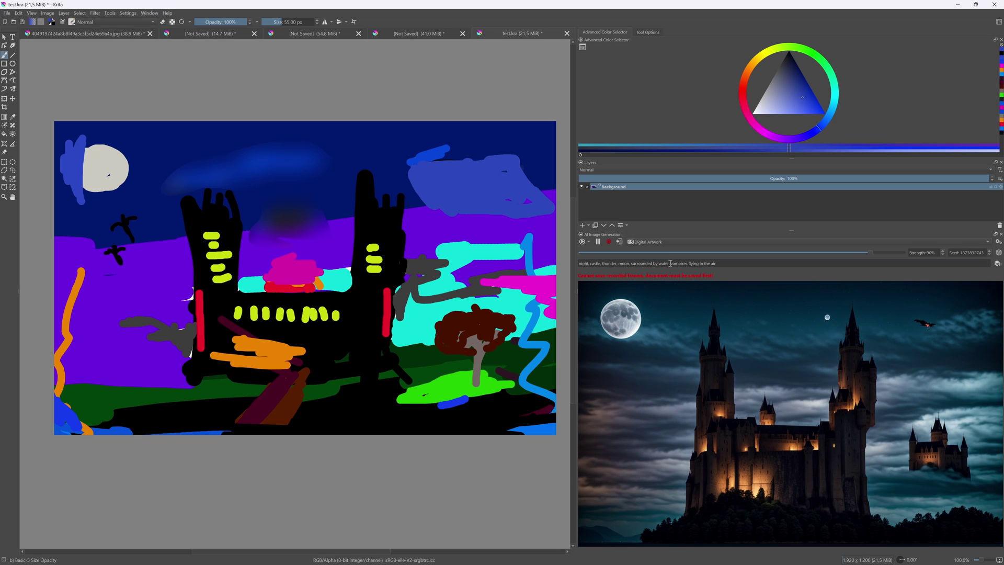
# Replace "vampires" with "2 dragons" in the prompt and change "moon" to "one moon"
pyautogui.moveTo(670, 263); pyautogui.dragTo(772, 262)
pyautogui.press('BackSpace')
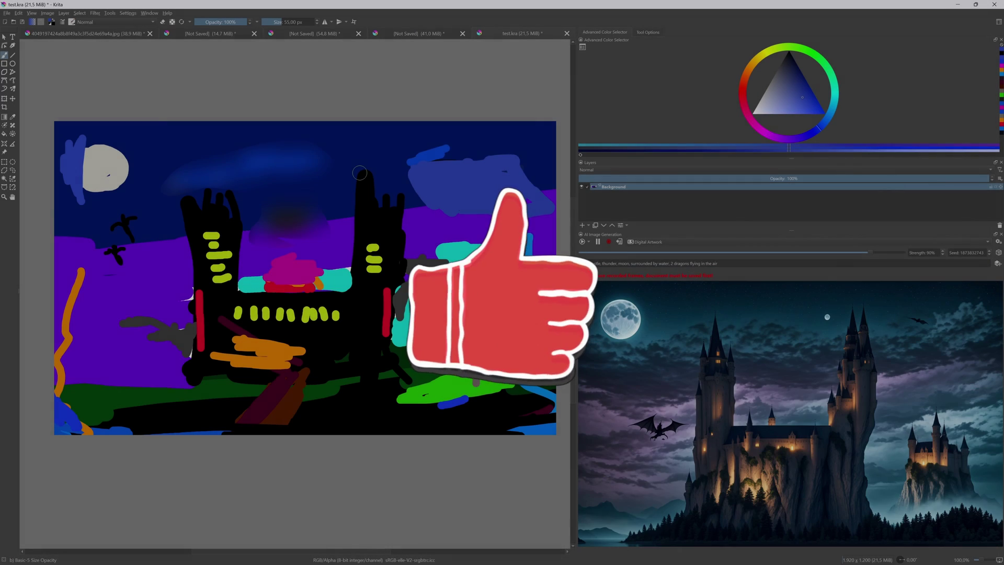
pyautogui.click(998, 253)
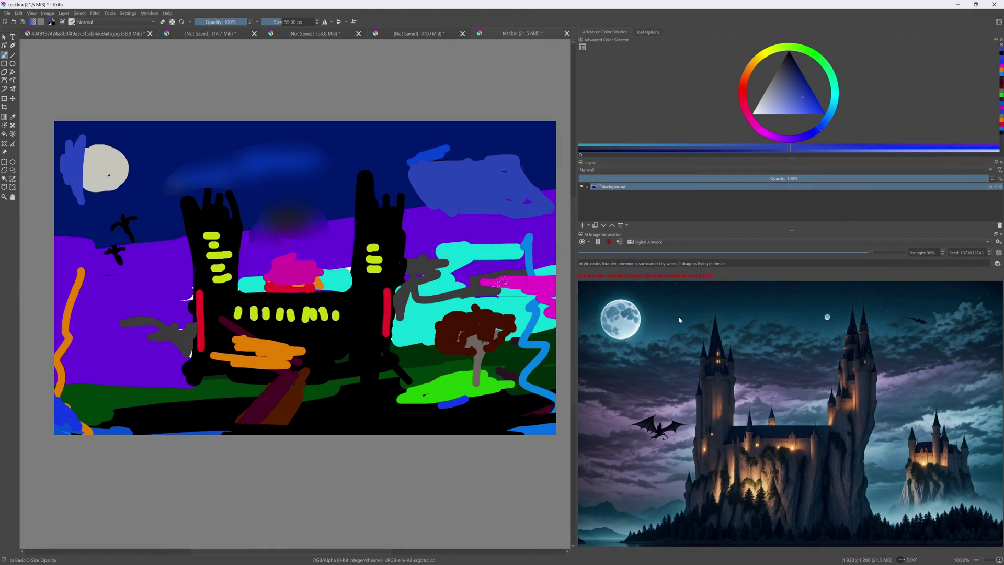